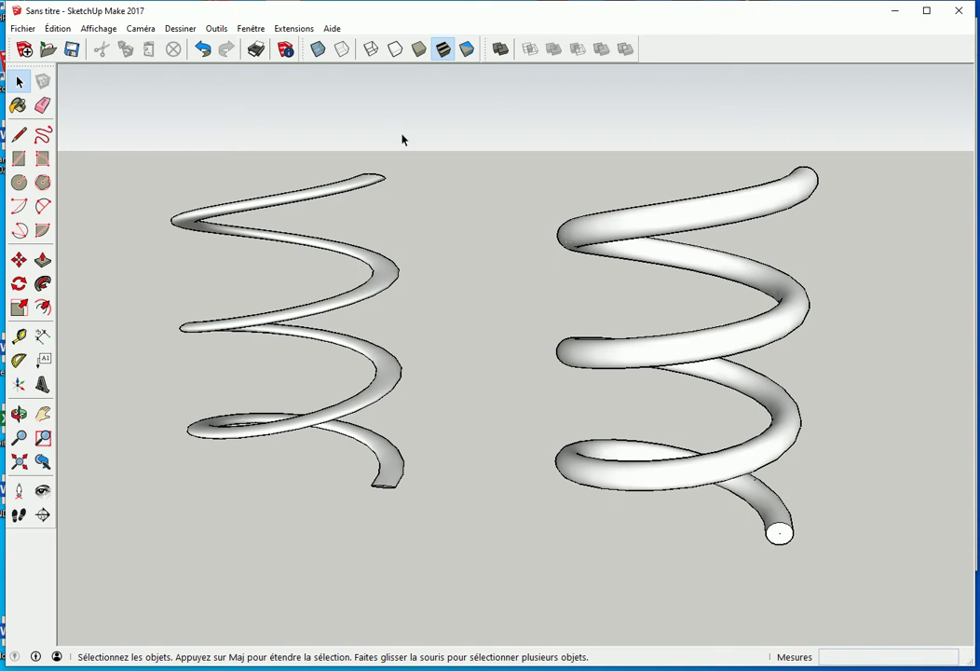
- Select and delete both coil springs, then open the Affichage (View) menu
key("ctrl+a")
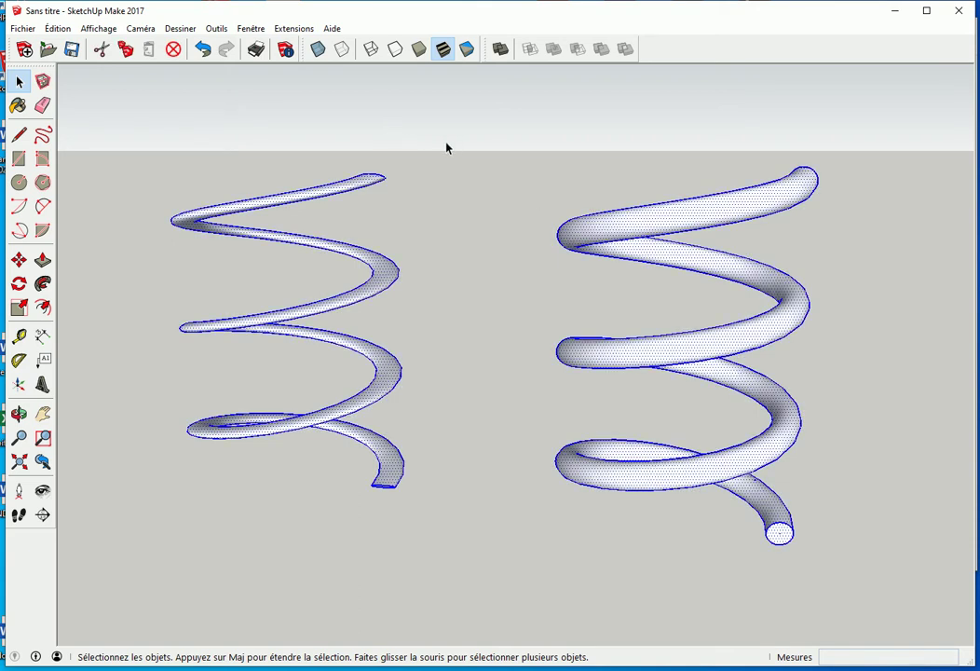
key("Delete")
left_click(98, 28)
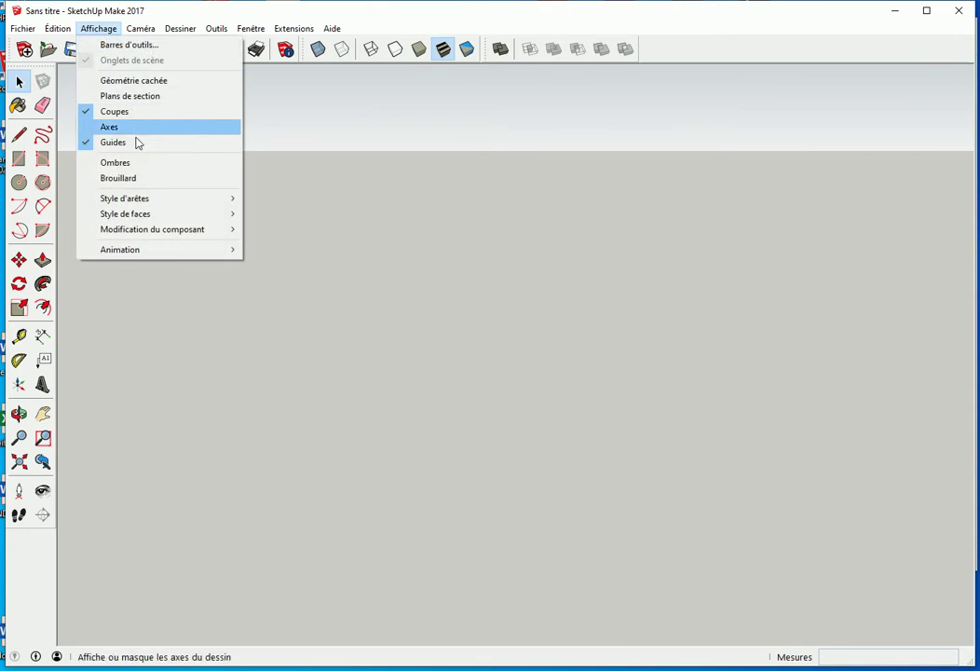
- Turn on the drawing axes and look down on the origin
left_click(119, 131)
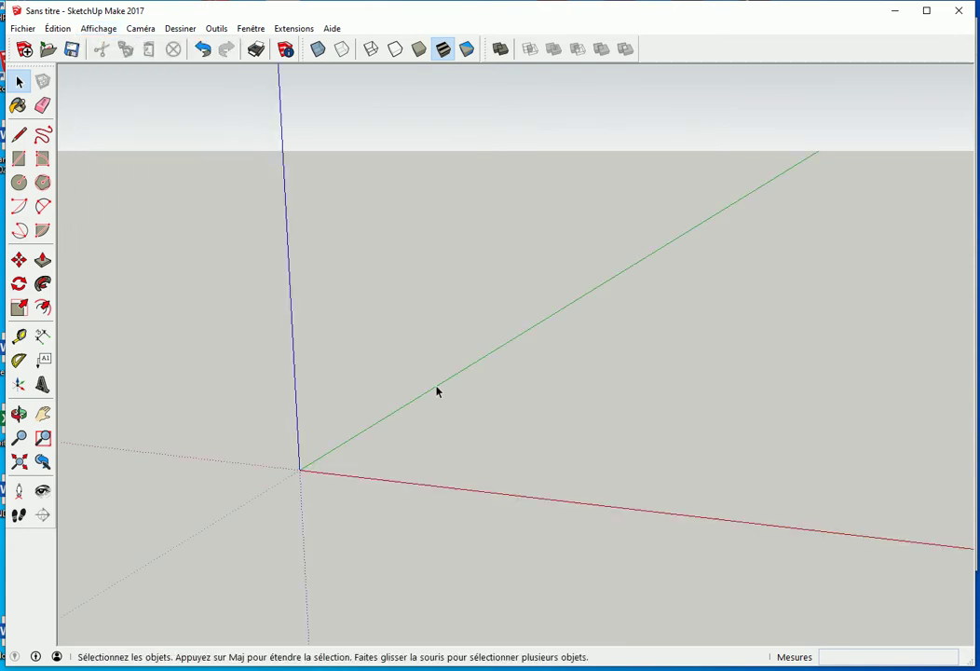
scroll(436, 442, "down", 2)
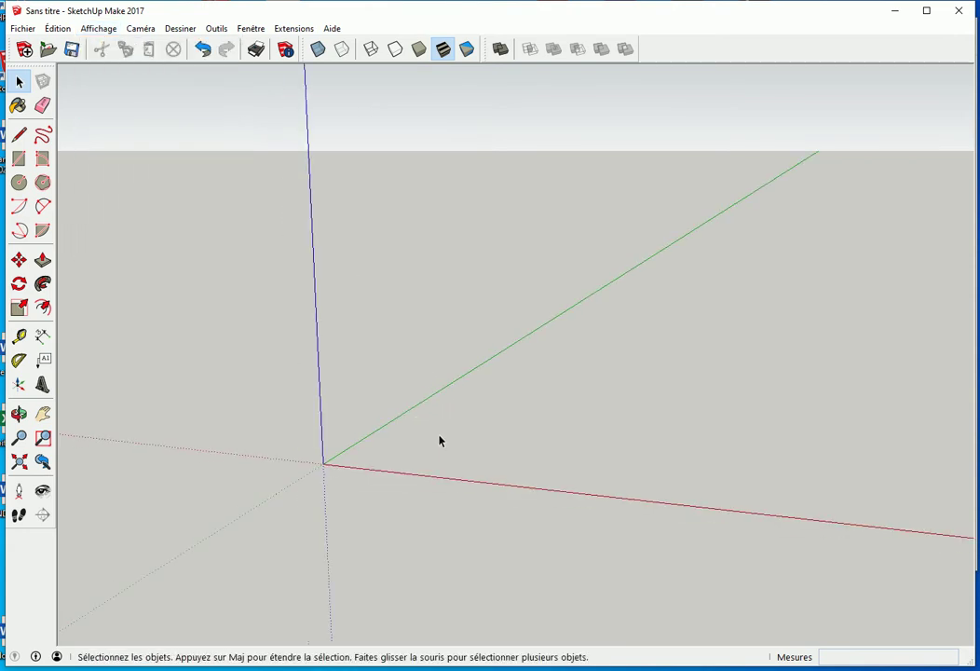
middle_click_drag(435, 441, 446, 413)
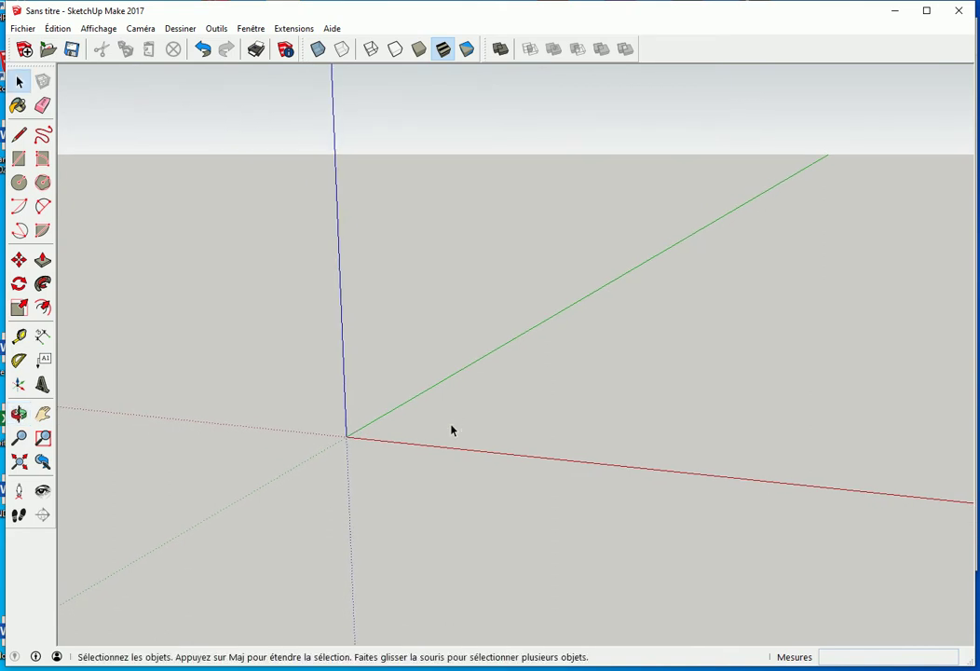
- Draw a circle of about 1221mm radius centred on the axis origin
key("c")
left_click(346, 435)
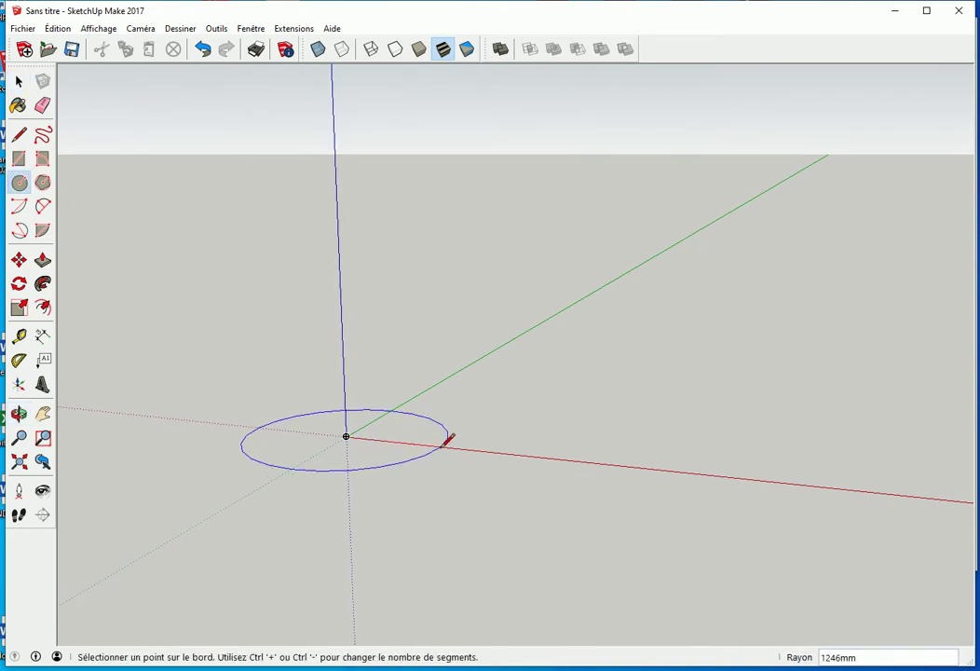
middle_click_drag(465, 420, 452, 452)
scroll(448, 455, "up", 2)
scroll(451, 452, "up", 1)
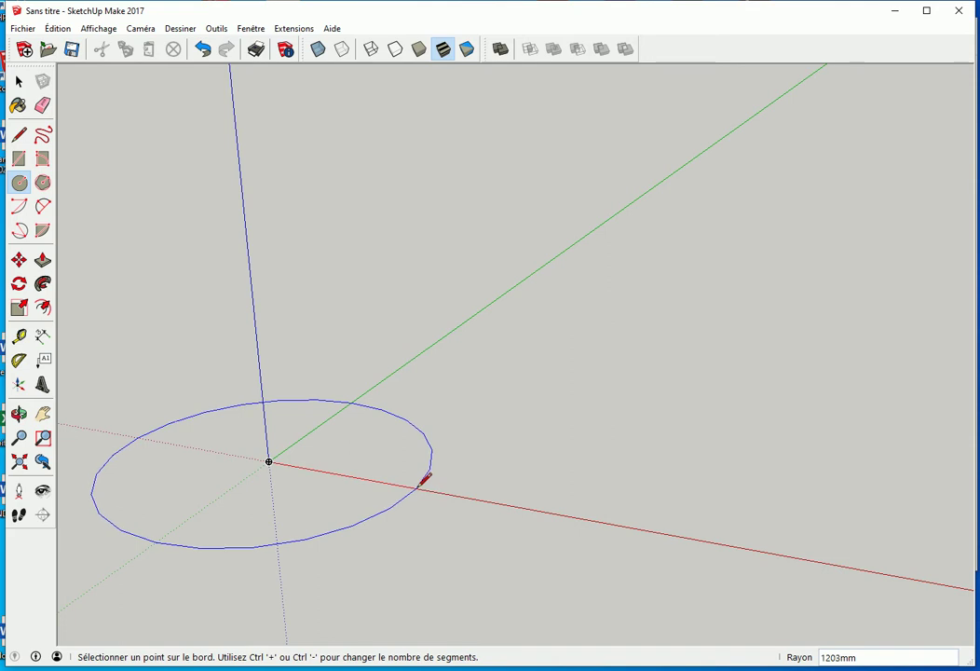
left_click(420, 483)
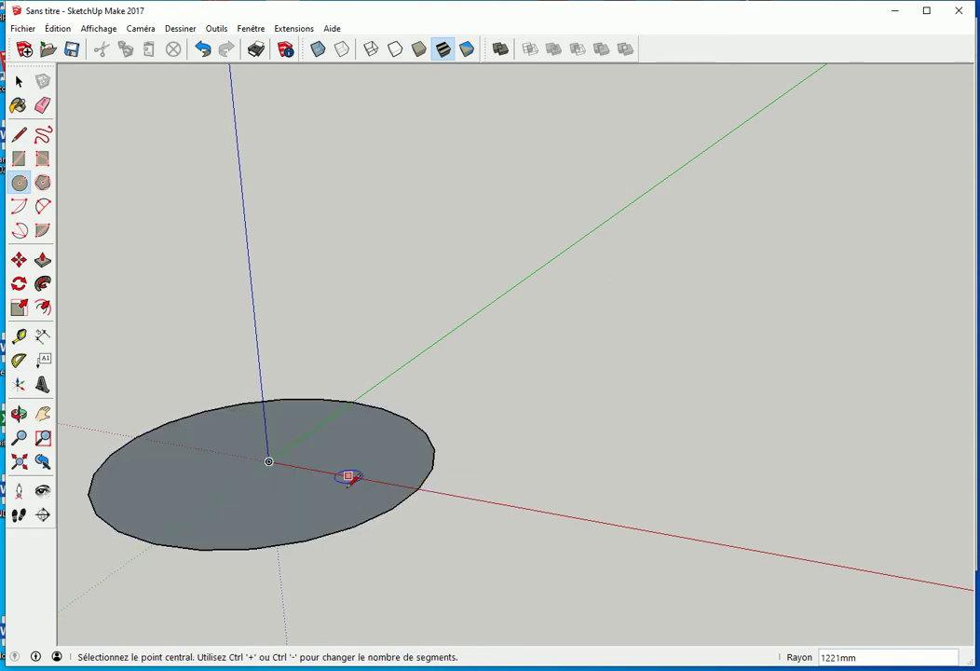
middle_click_drag(350, 476, 441, 445)
scroll(445, 437, "up", 2)
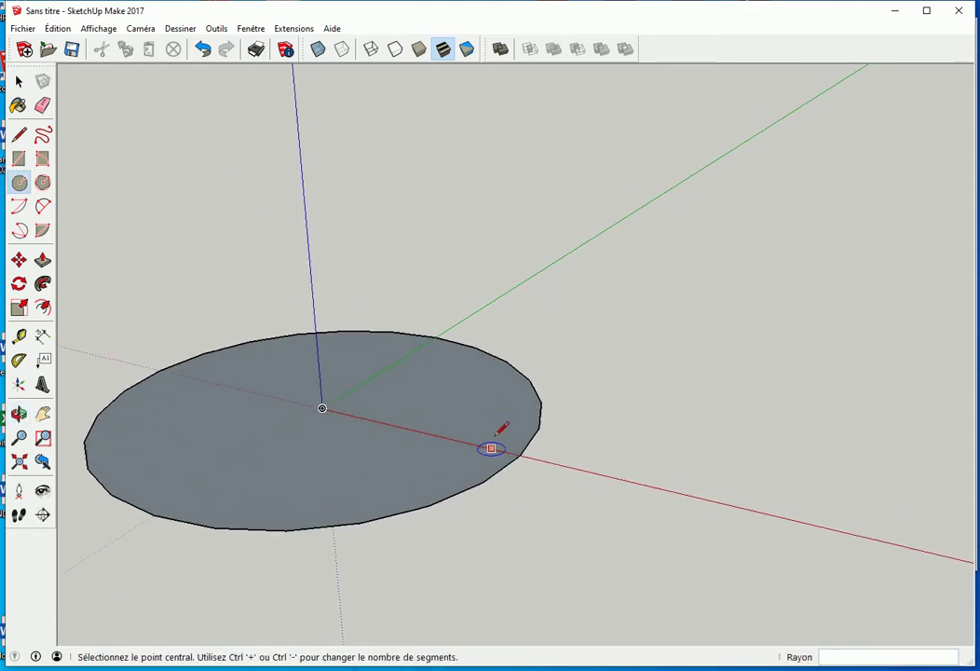
scroll(490, 446, "up", 2)
scroll(543, 459, "up", 1)
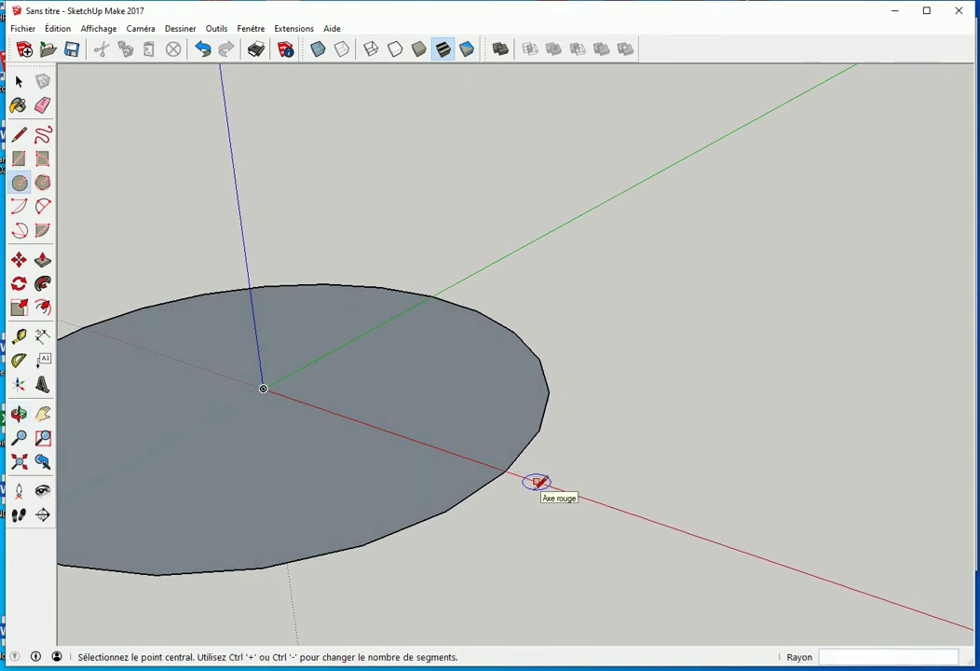
- Draw a small triangle with two corners on the circle's edge
key("l")
left_click(539, 426)
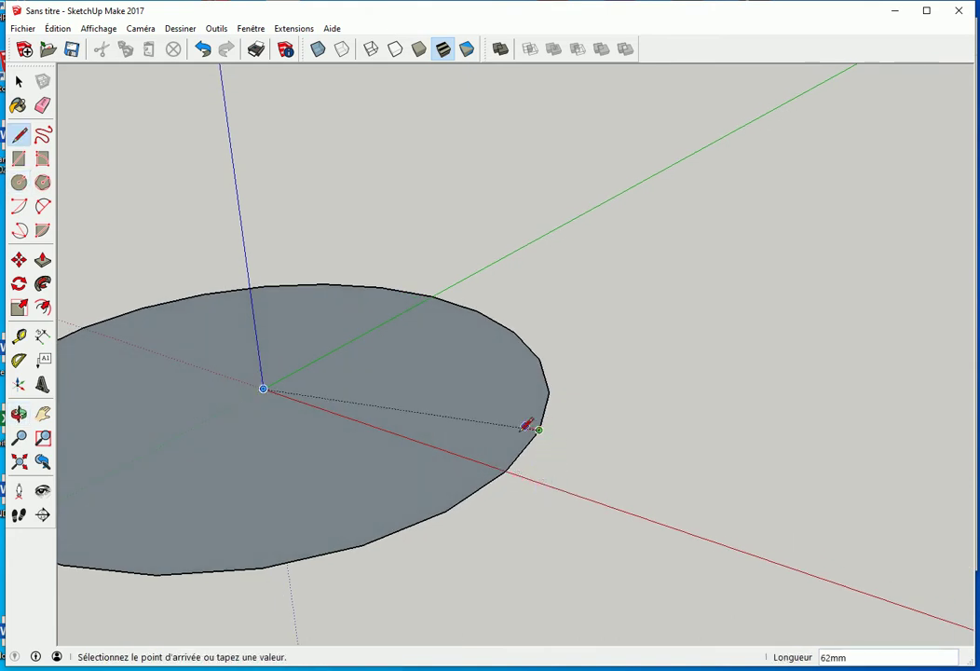
left_click(455, 436)
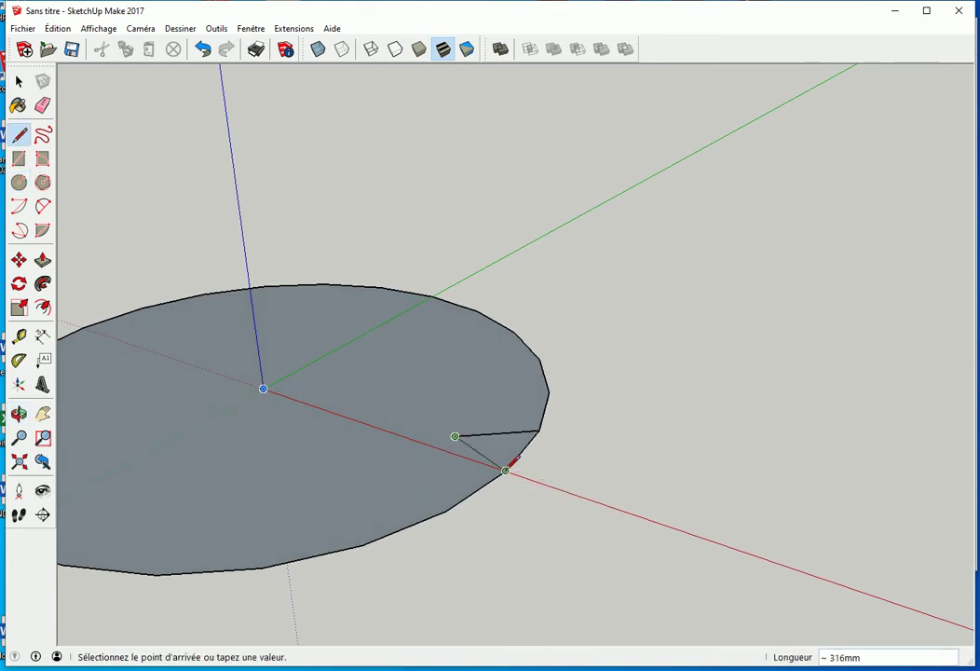
left_click(505, 471)
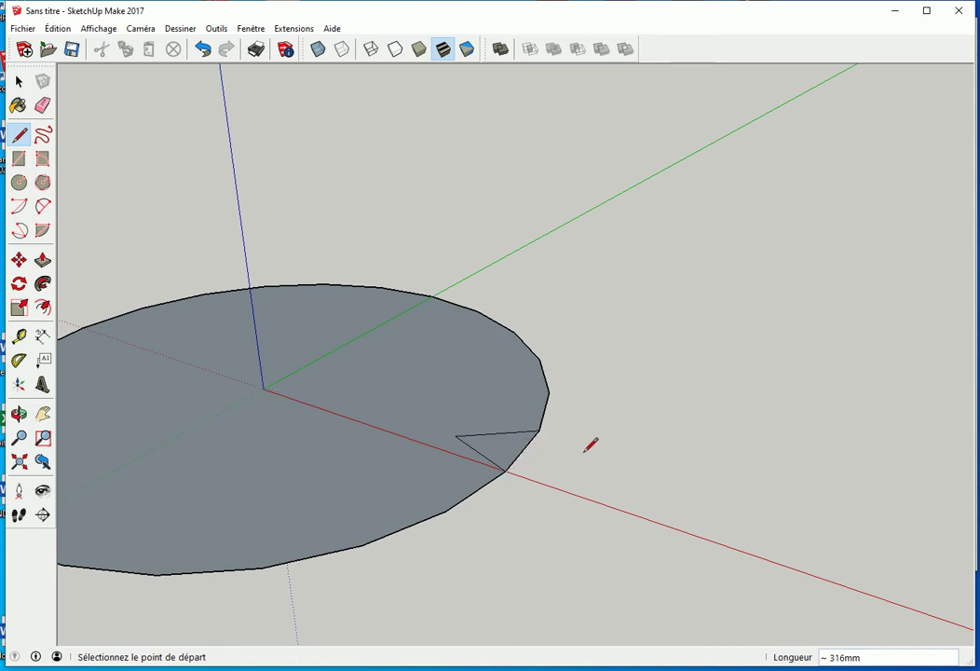
key("space")
- Erase the circle's edge and pull the remaining triangle up into a prism
key("e")
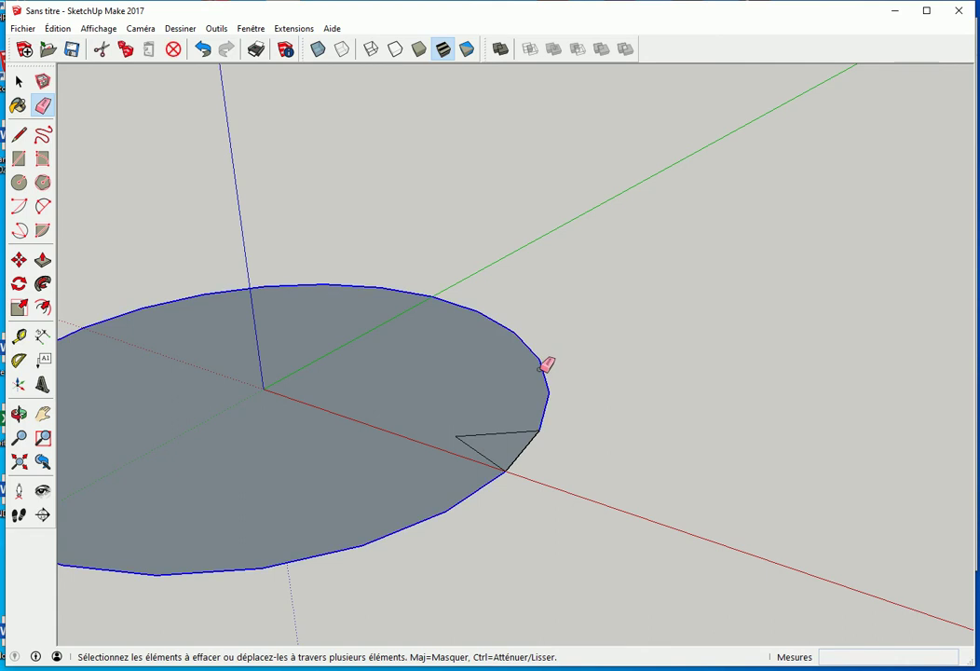
left_click(544, 368)
key("p")
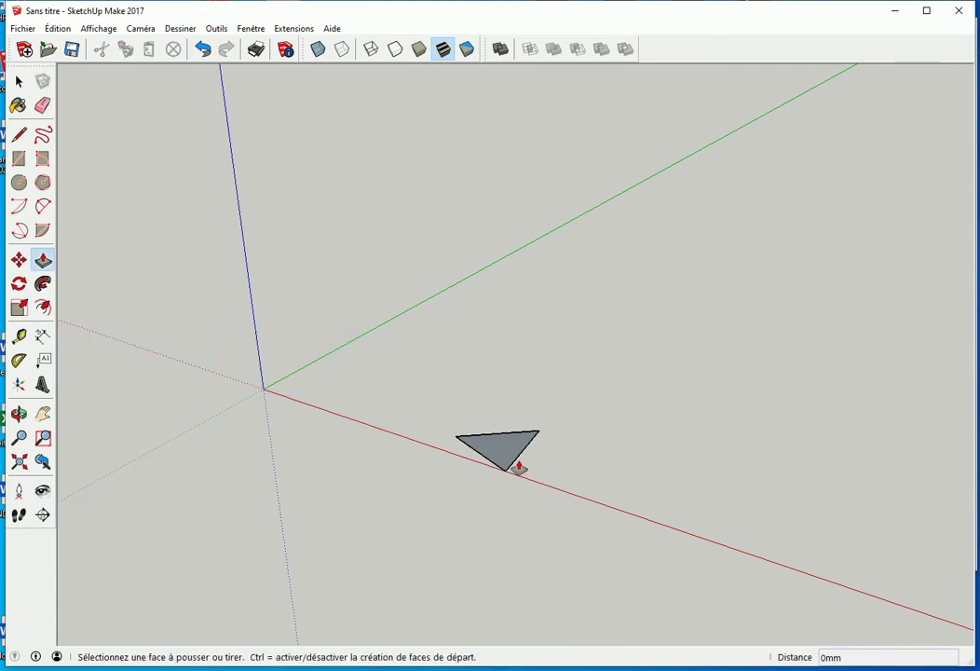
left_click(503, 460)
left_click(503, 432)
key("space")
mouse_move(566, 481)
middle_mouse_down()
mouse_move(525, 420)
mouse_move(510, 451)
middle_mouse_up()
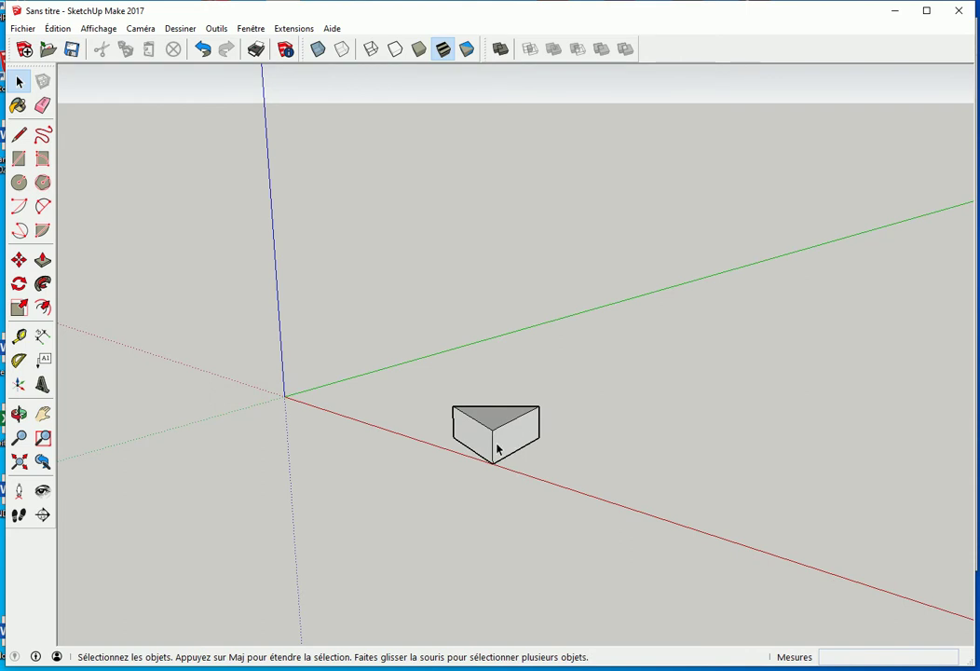
- Adjust the prism's height until it is a short 145mm-deep solid
key("p")
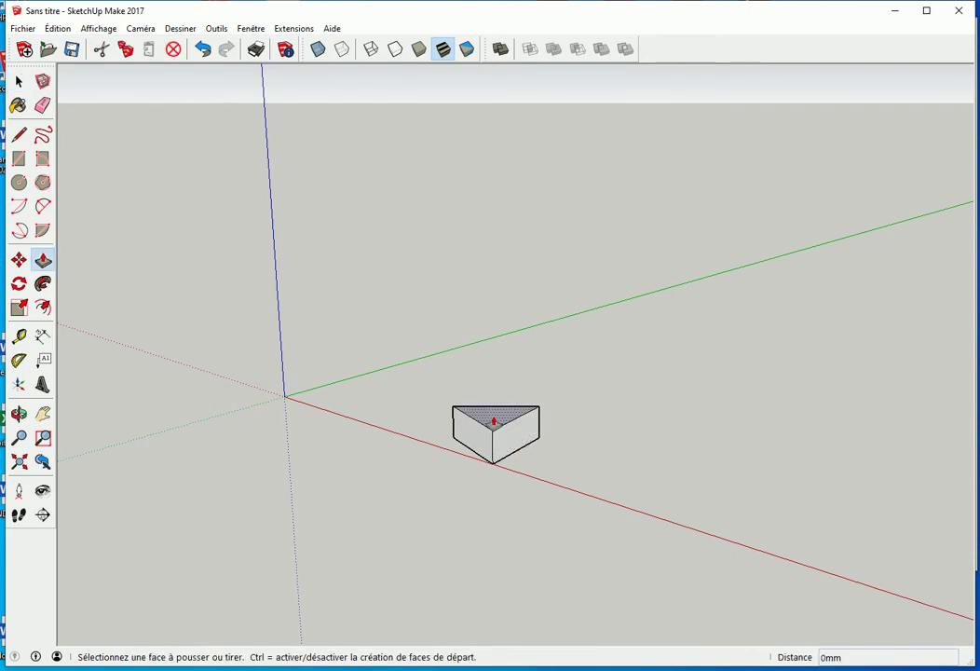
left_click(495, 421)
left_click(497, 444)
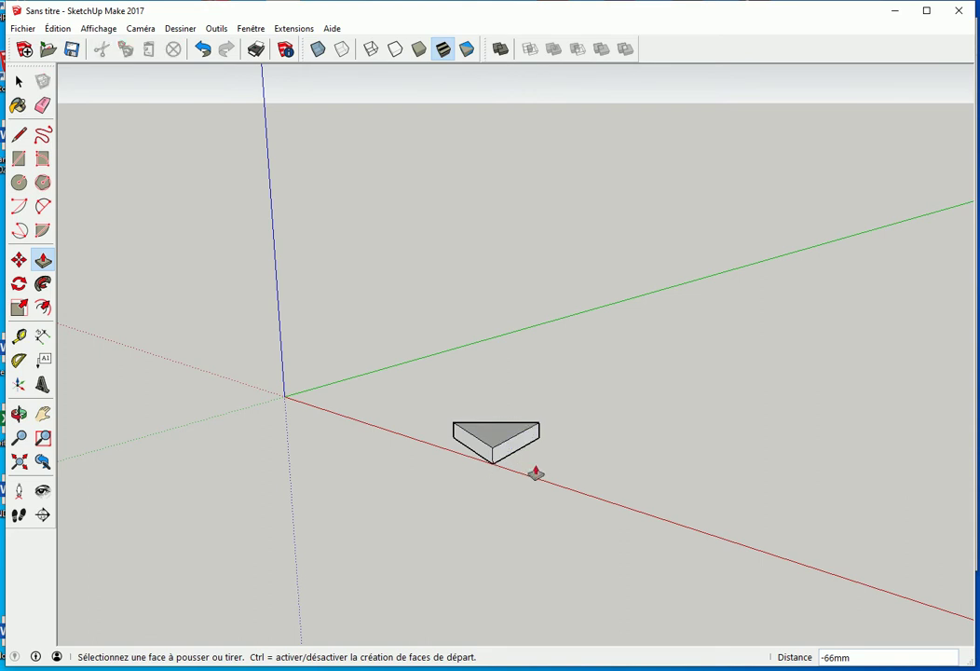
left_click(499, 443)
left_click(499, 402)
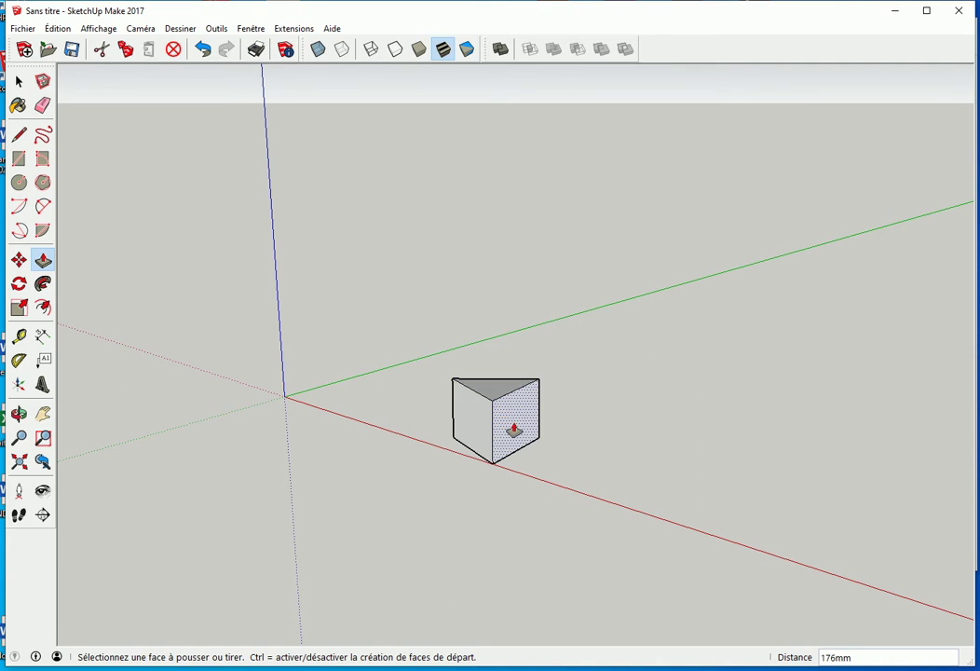
left_click(498, 395)
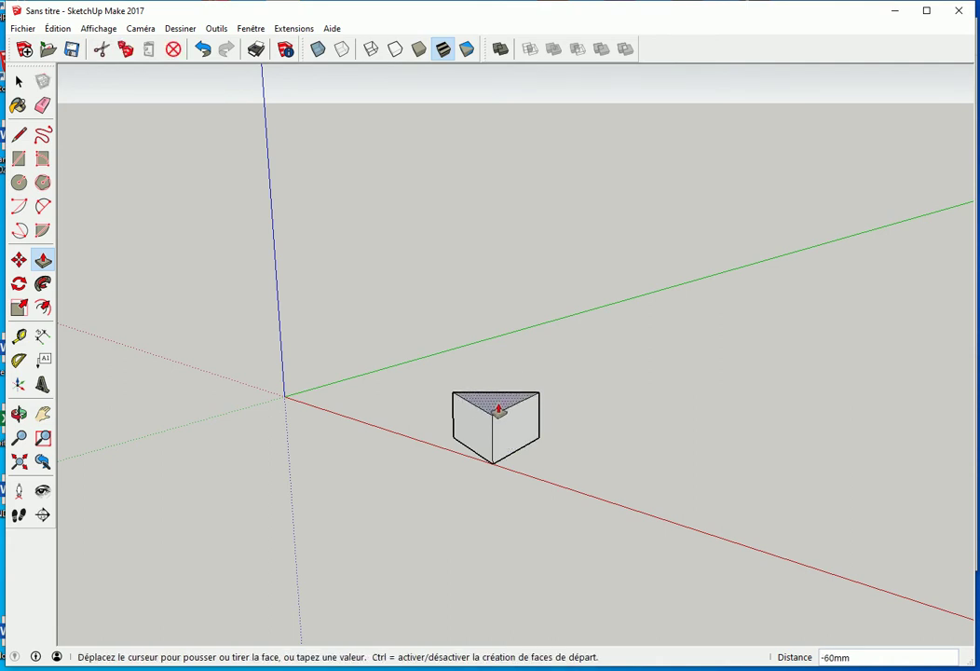
left_click(501, 431)
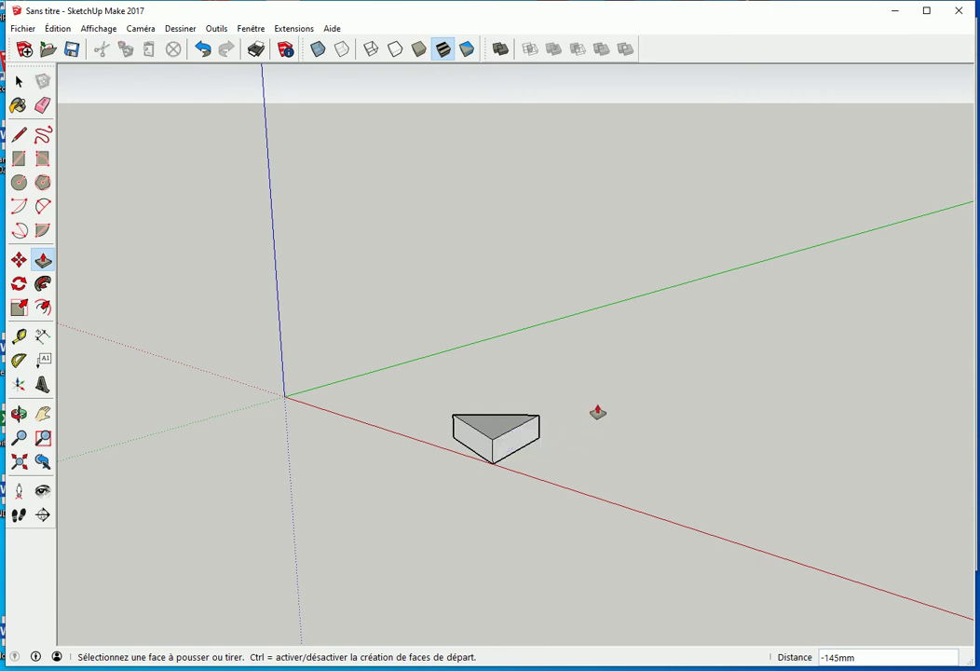
- Draw a diagonal line across the prism's side face, corner to corner
key("l")
left_click(492, 463)
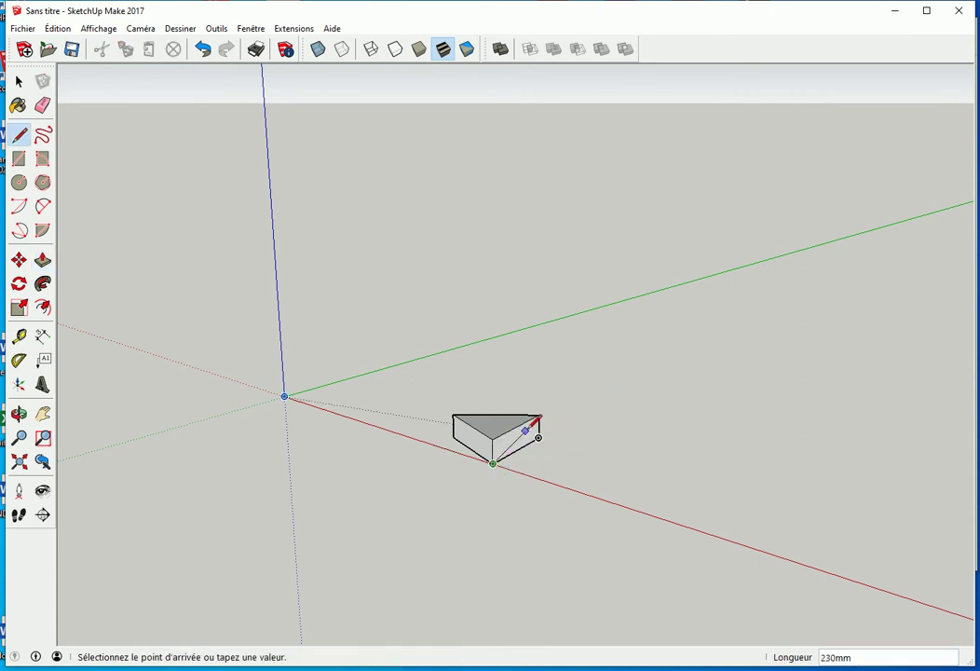
left_click(539, 414)
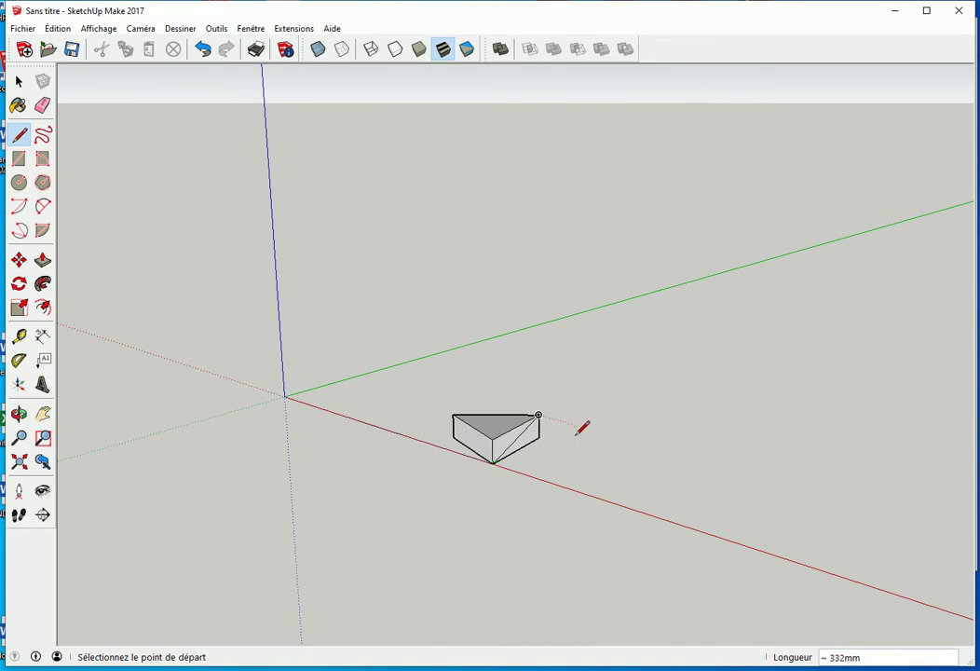
- Delete the prism, keeping only the diagonal edge
key("space")
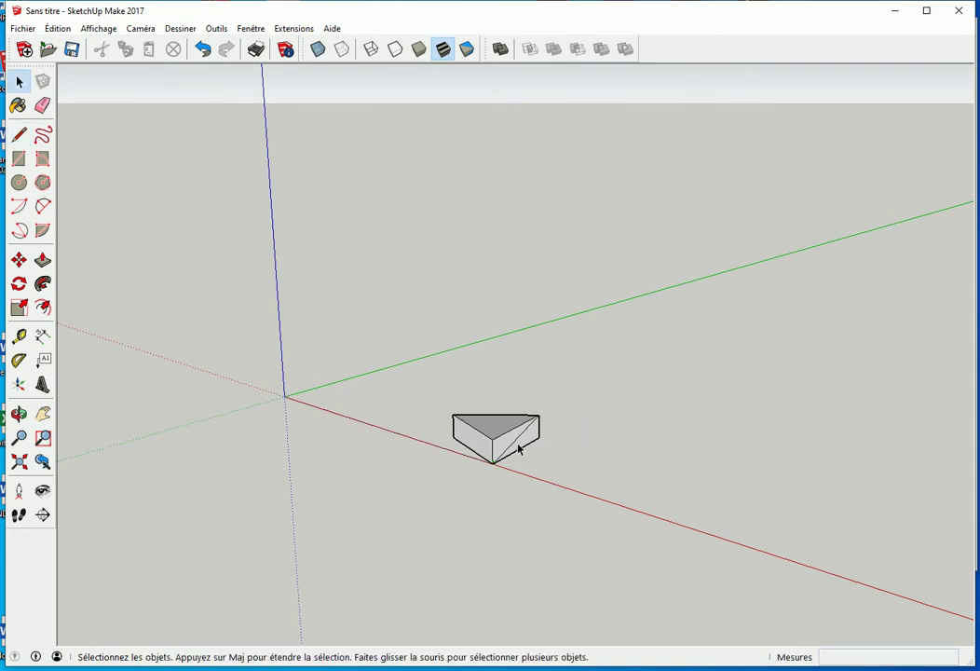
left_click(516, 447)
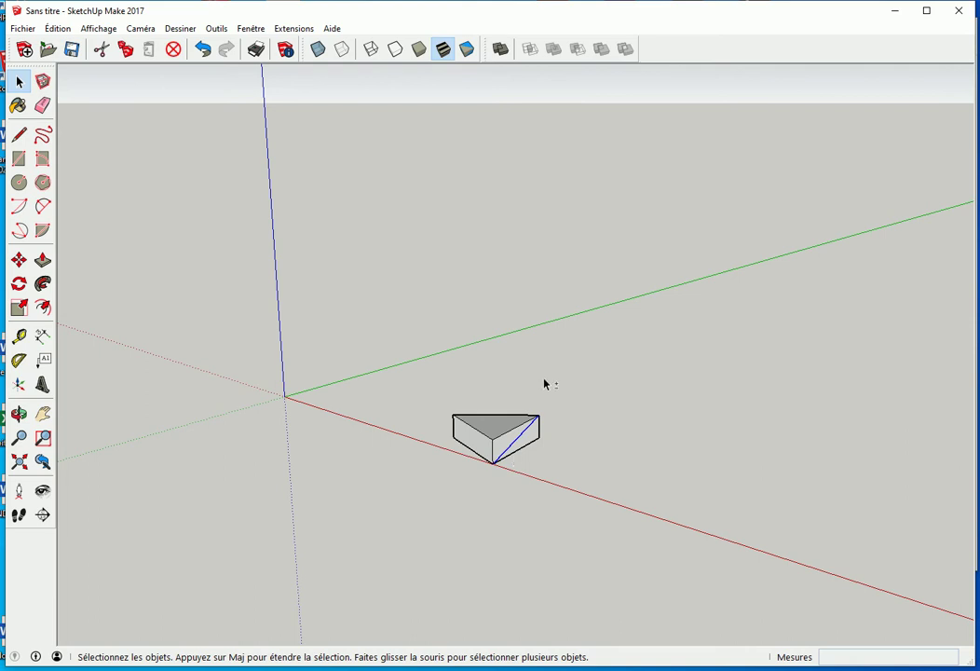
mouse_move(427, 379)
left_mouse_down()
mouse_move(530, 449)
mouse_move(562, 496)
left_mouse_up()
key("Delete")
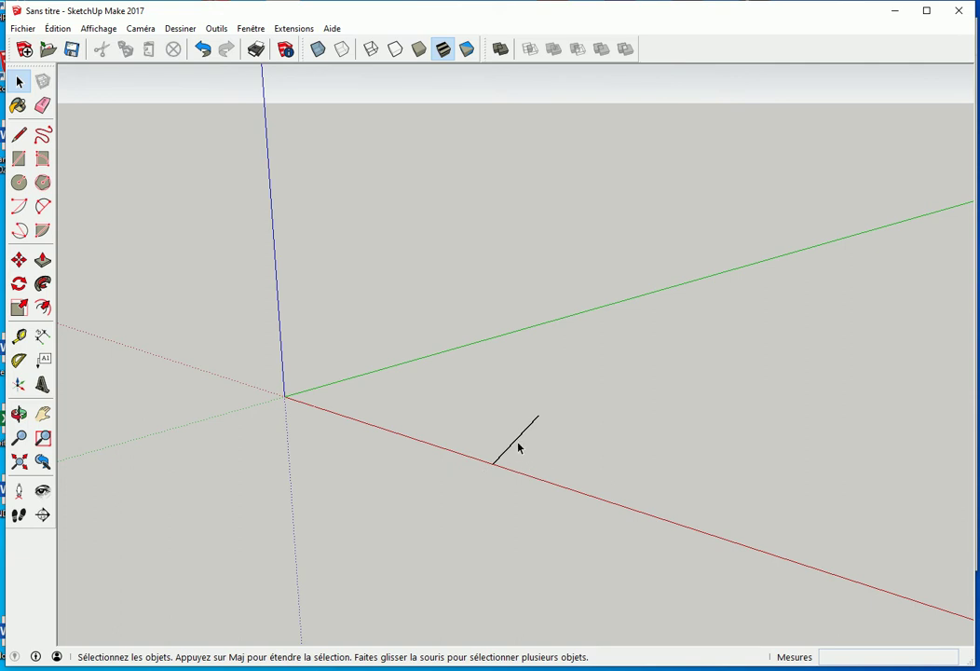
- Rotate-copy the diagonal edge 15° about the origin, 23 times, forming a ring
left_click(515, 448)
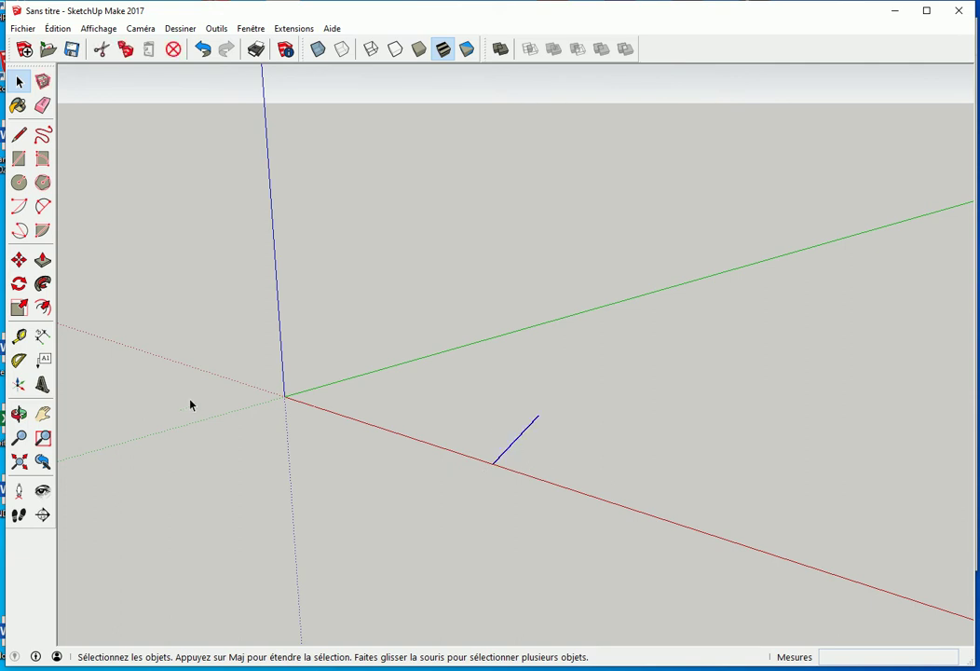
left_click(19, 283)
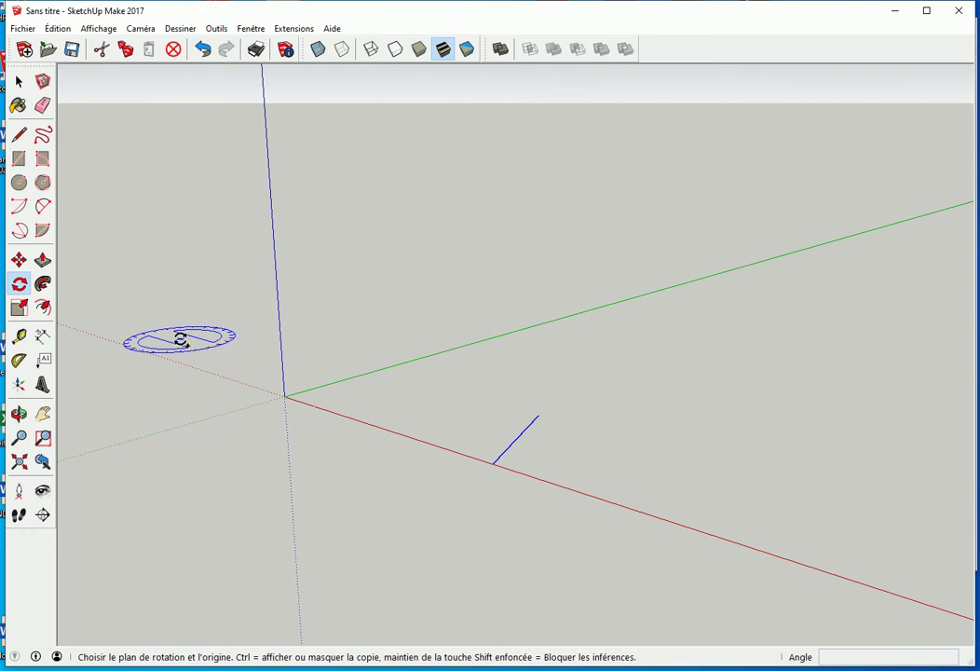
left_click(284, 398)
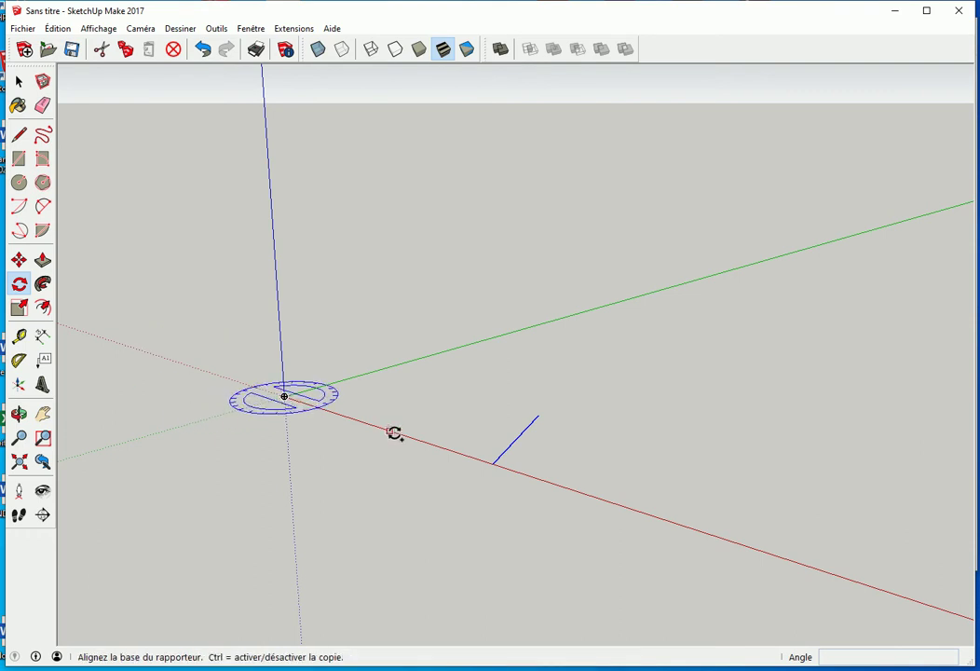
left_click(494, 463)
left_click(537, 416)
type("*23")
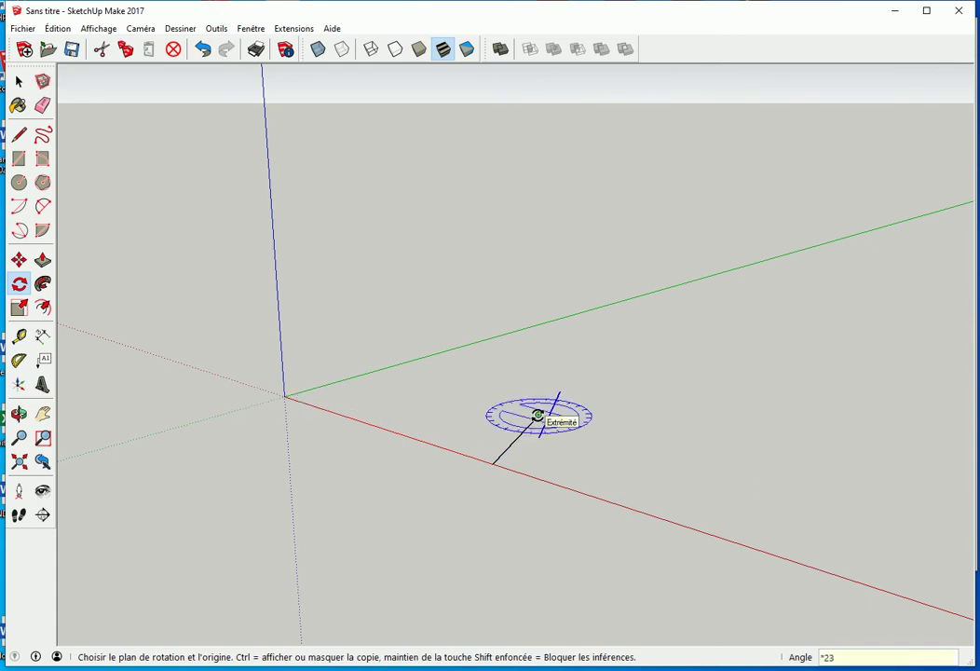
key("Return")
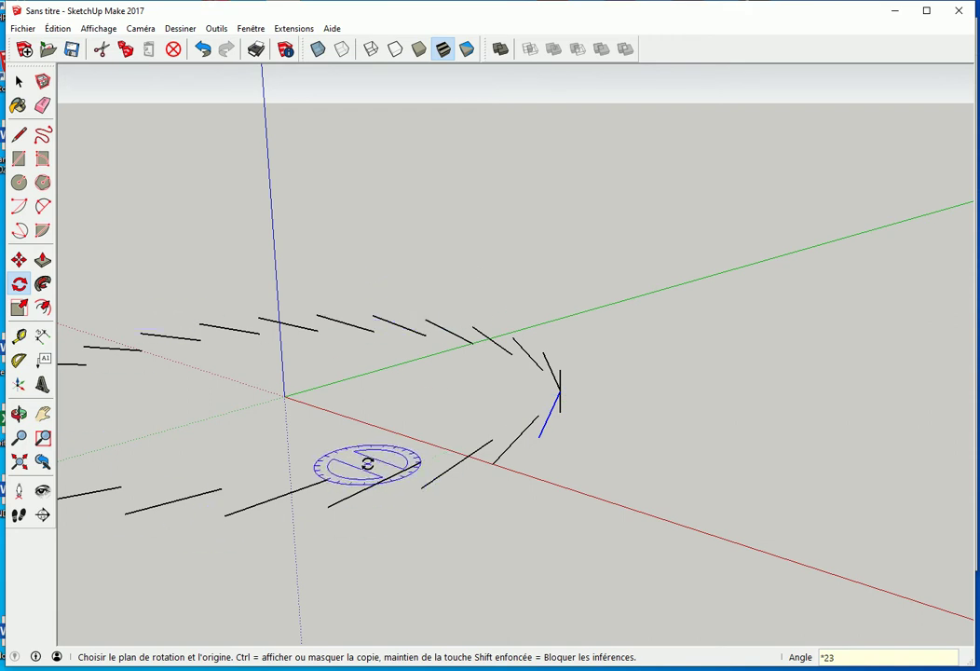
mouse_move(332, 439)
middle_mouse_down()
mouse_move(465, 415)
mouse_move(362, 418)
middle_mouse_up()
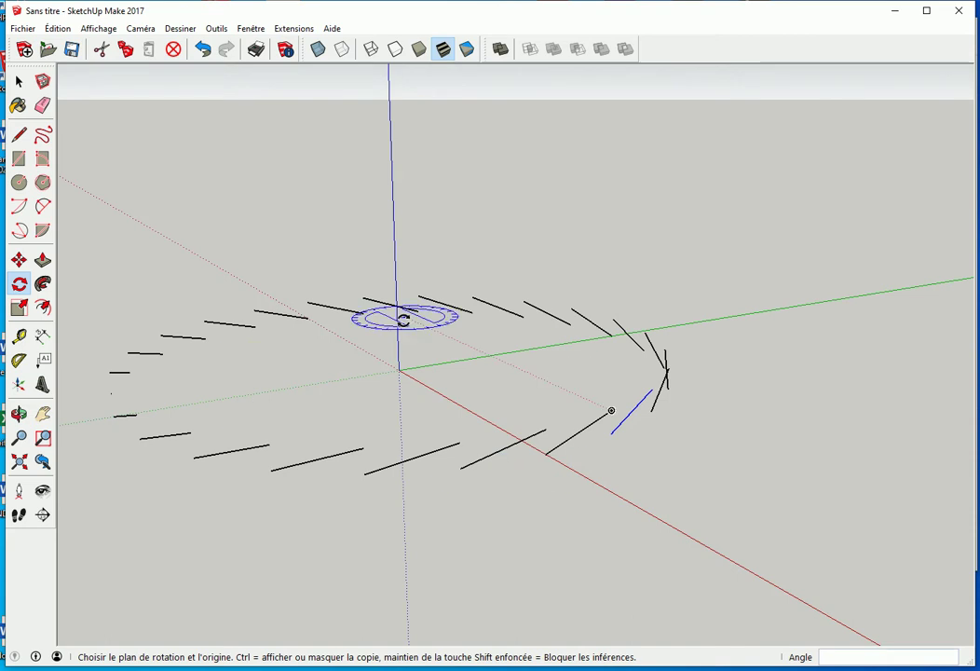
key("space")
left_click(756, 315)
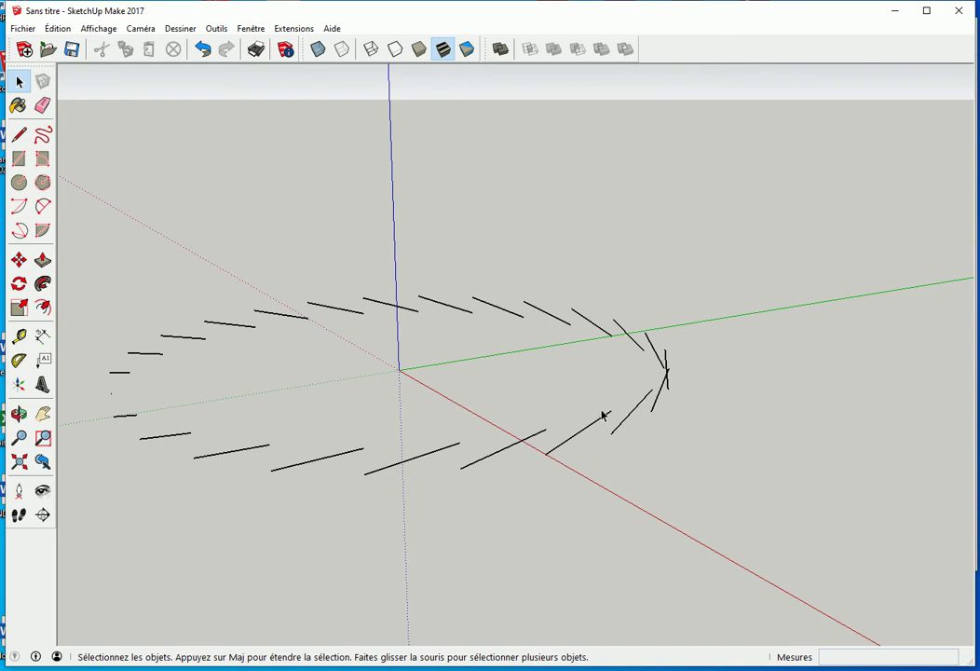
- Move-copy the whole ring of edges up 93mm, making 23 stacked copies
mouse_move(368, 479)
middle_mouse_down()
mouse_move(471, 437)
mouse_move(448, 409)
middle_mouse_up()
mouse_move(174, 225)
left_mouse_down()
mouse_move(272, 308)
mouse_move(826, 497)
left_mouse_up()
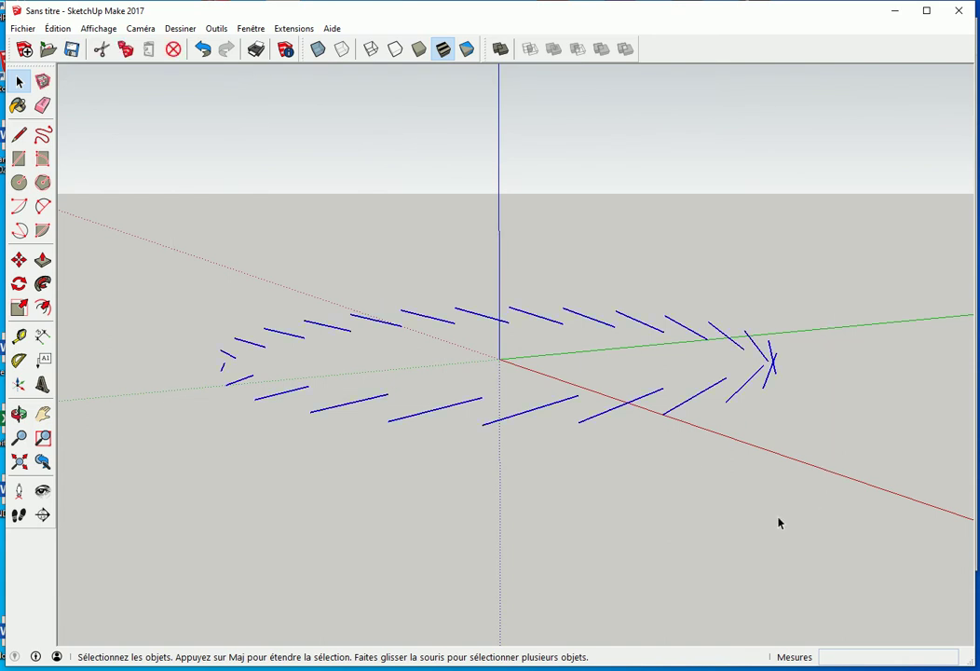
left_click(18, 260)
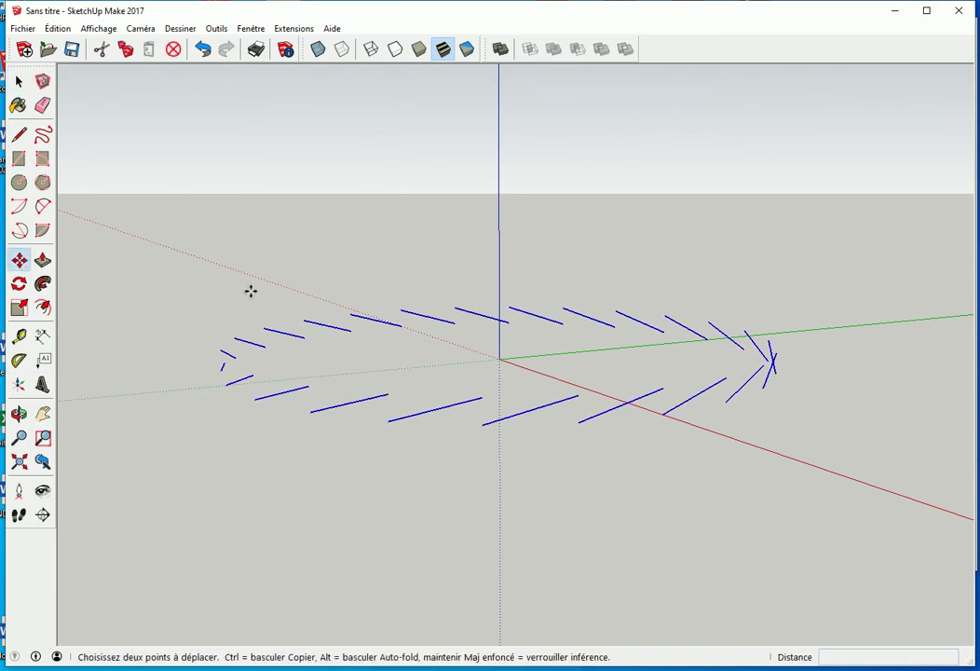
left_click(579, 425)
key("ctrl")
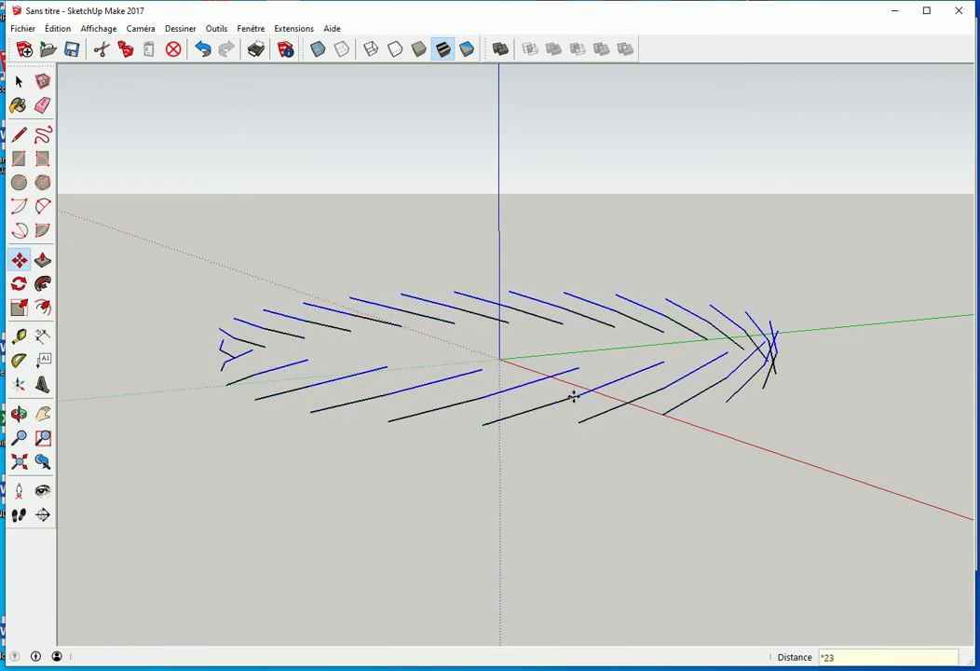
key("Return")
key("space")
scroll(565, 409, "down", 2)
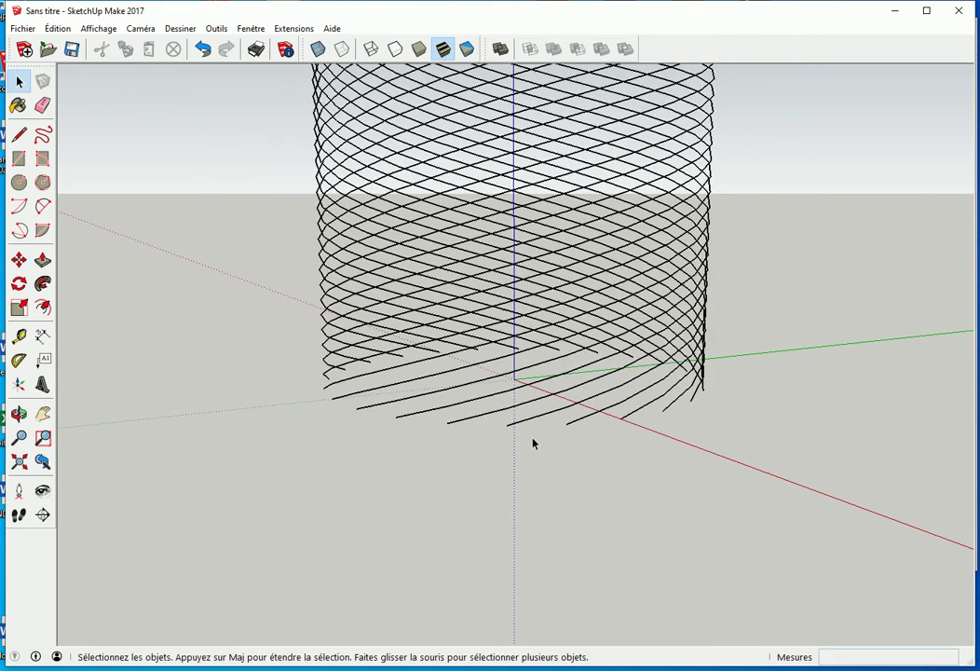
scroll(539, 407, "down", 1)
mouse_move(542, 408)
middle_mouse_down("shift")
mouse_move(494, 507)
mouse_move(504, 539)
middle_mouse_up("shift")
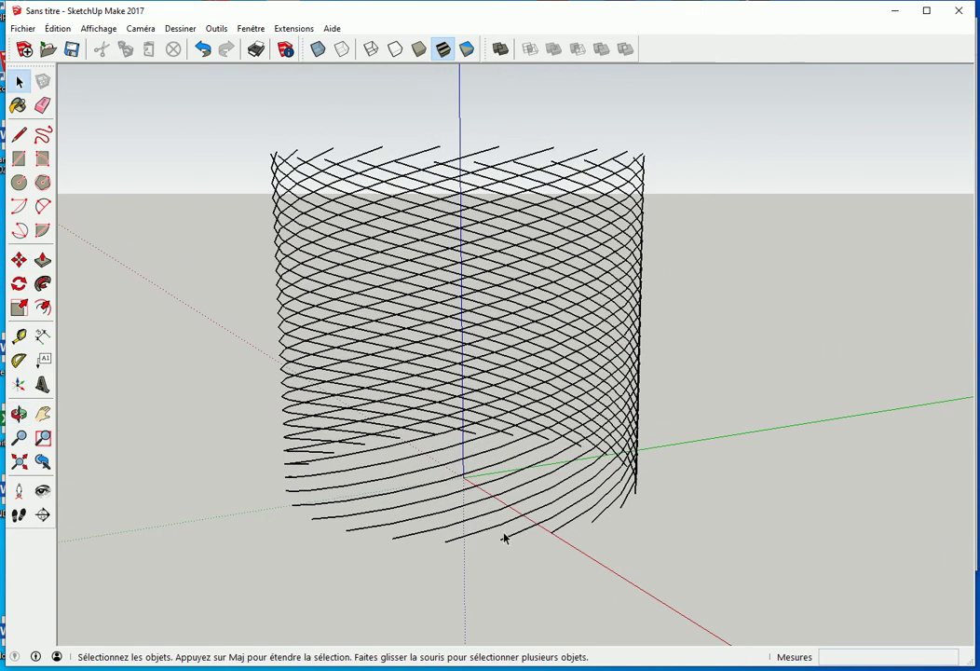
- Select one helix strand, invert to the rest of the mesh, and delete it
left_click(514, 538)
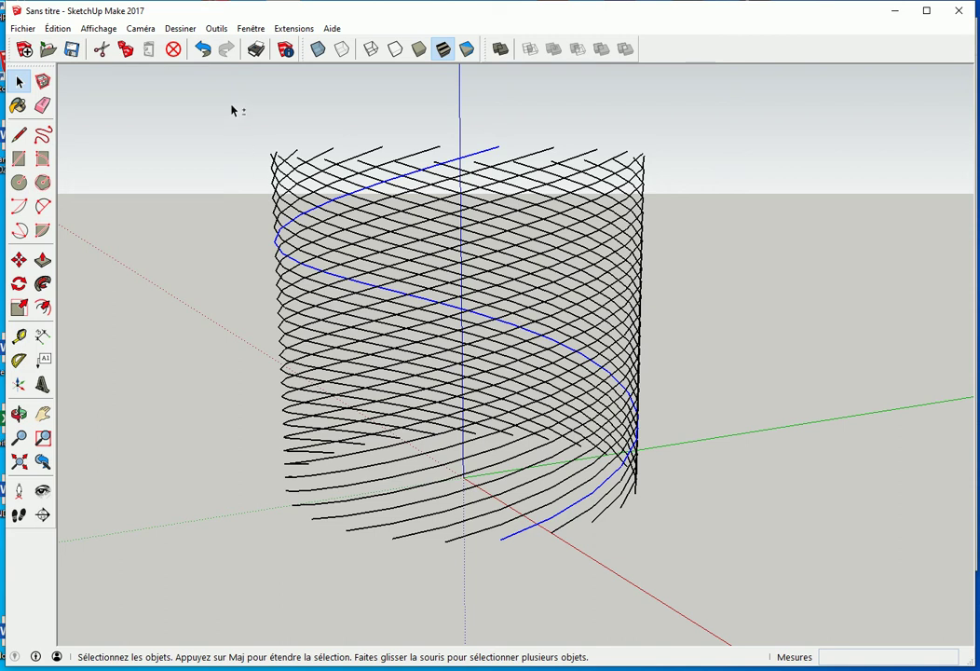
left_click_drag(232, 110, 691, 590, "shift")
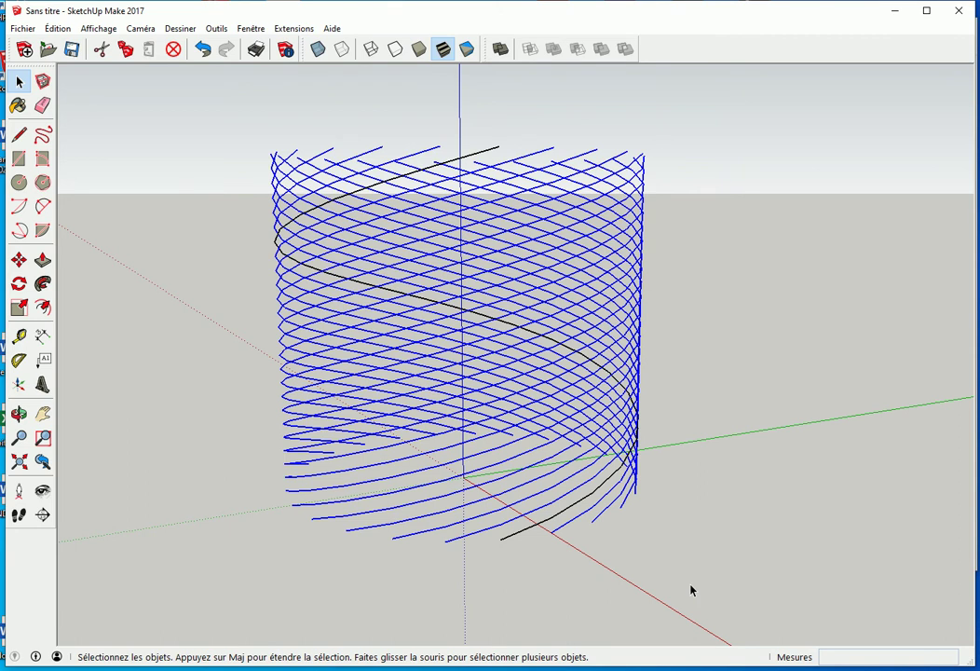
key("Delete")
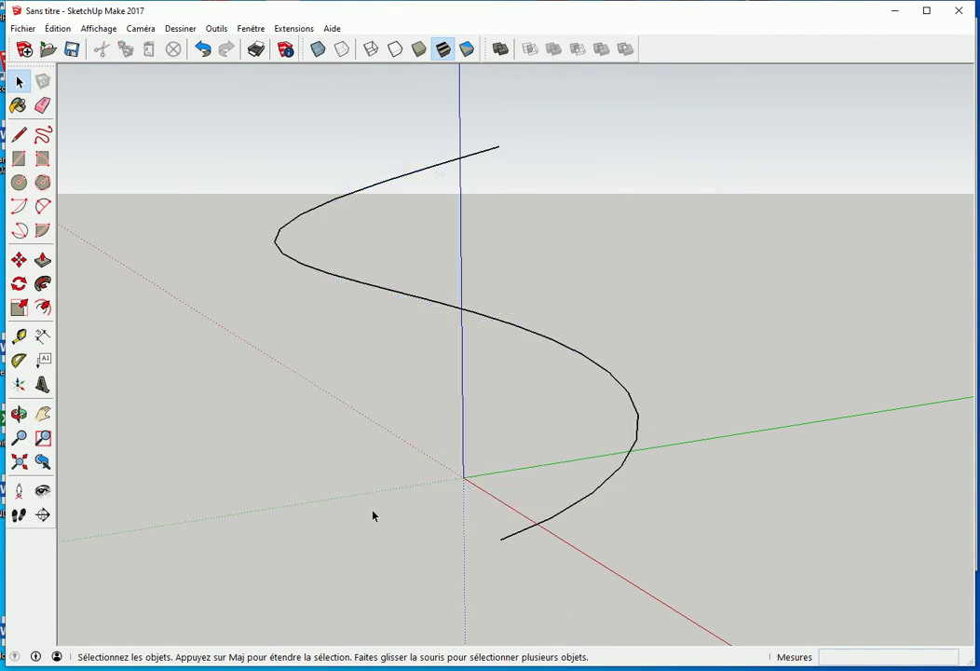
- Copy the helix from its lower end onto its top end, 5 times stacked upward
middle_click_drag(372, 516, 301, 548)
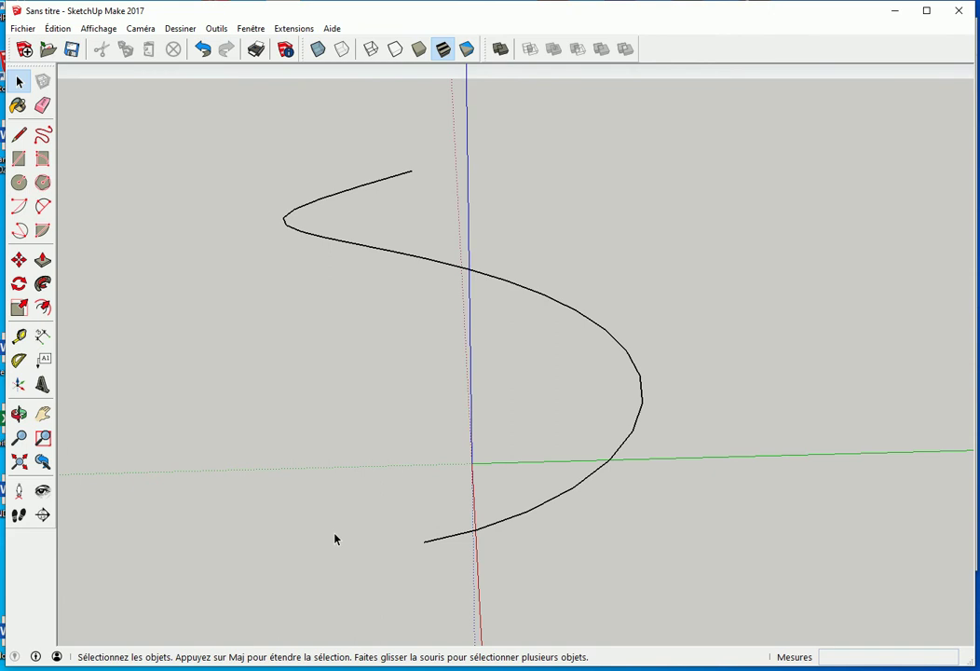
mouse_move(328, 477)
middle_mouse_down()
mouse_move(341, 437)
mouse_move(317, 293)
middle_mouse_up()
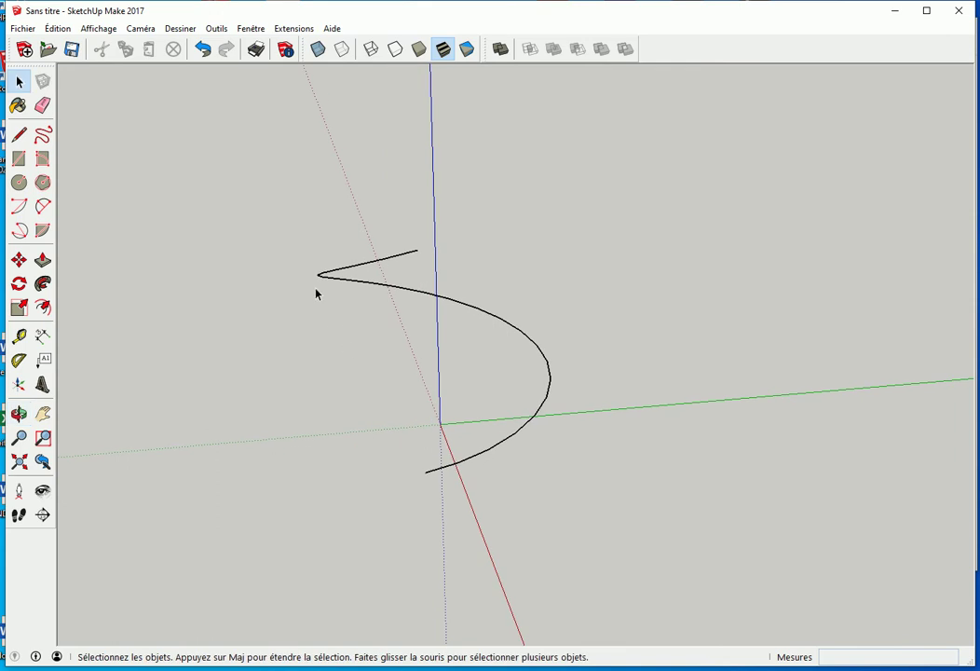
left_click_drag(298, 206, 584, 527)
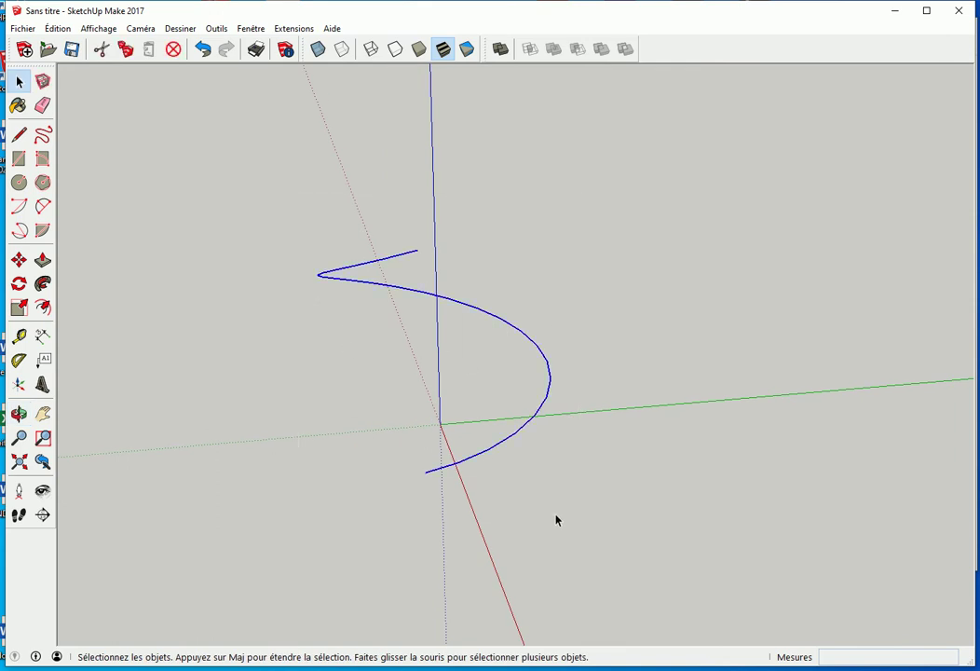
key("m")
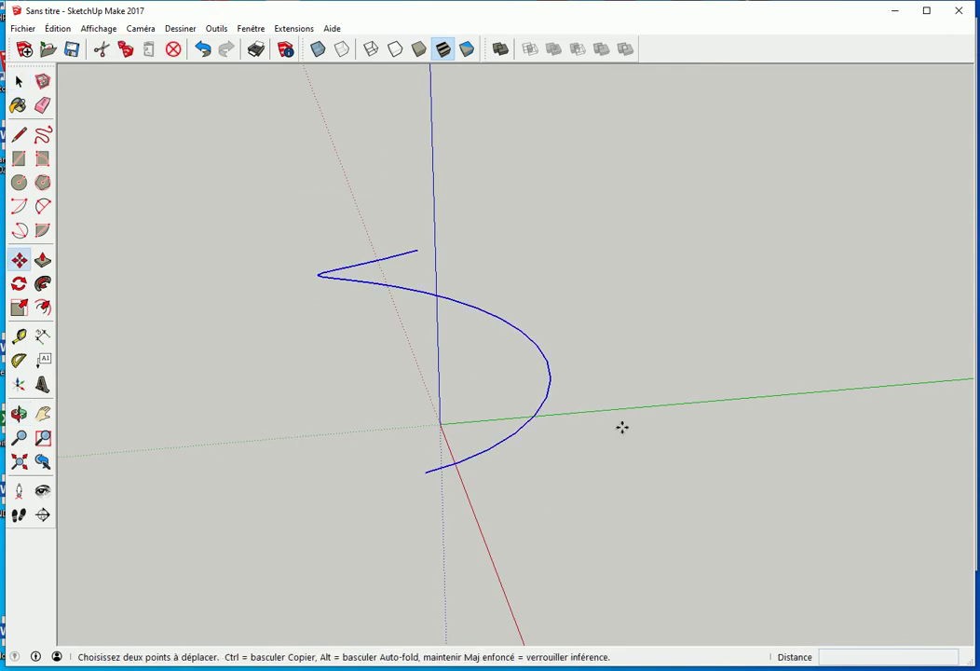
left_click(426, 472)
key("ctrl")
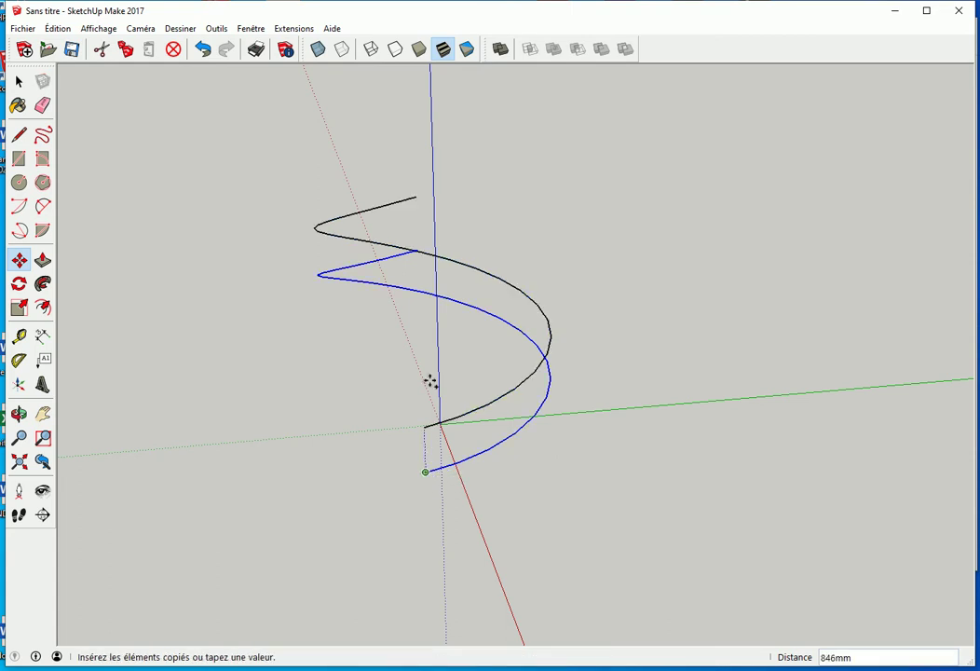
left_click(414, 251)
scroll(559, 386, "down", 2)
scroll(601, 386, "down", 2)
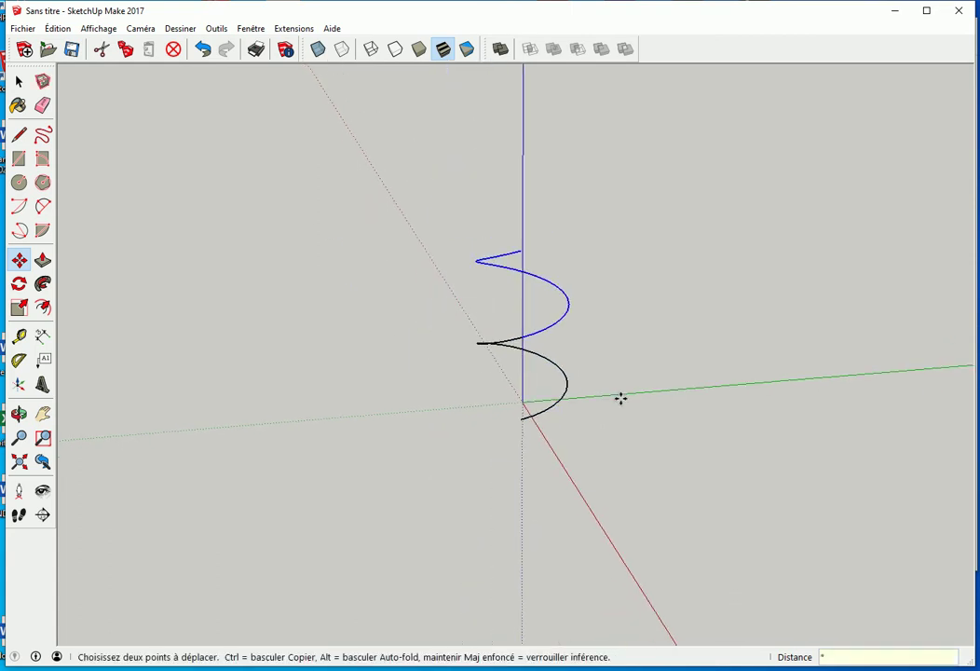
type("5")
key("Return")
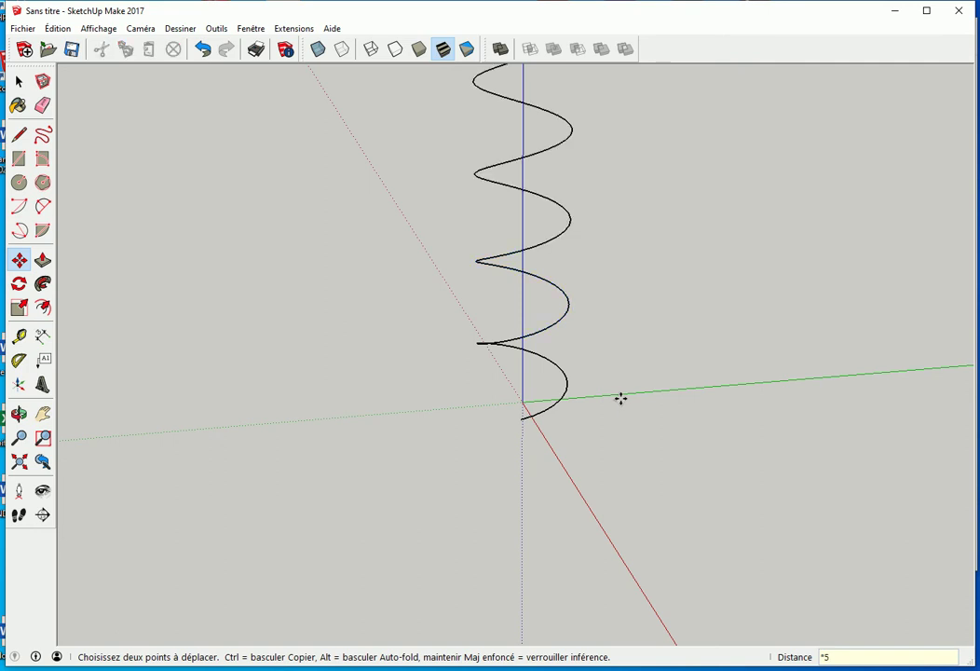
scroll(573, 387, "down", 2)
scroll(498, 388, "down", 1)
mouse_move(495, 388)
middle_mouse_down()
mouse_move(435, 444)
mouse_move(597, 422)
mouse_move(587, 364)
mouse_move(641, 341)
mouse_move(632, 350)
middle_mouse_up()
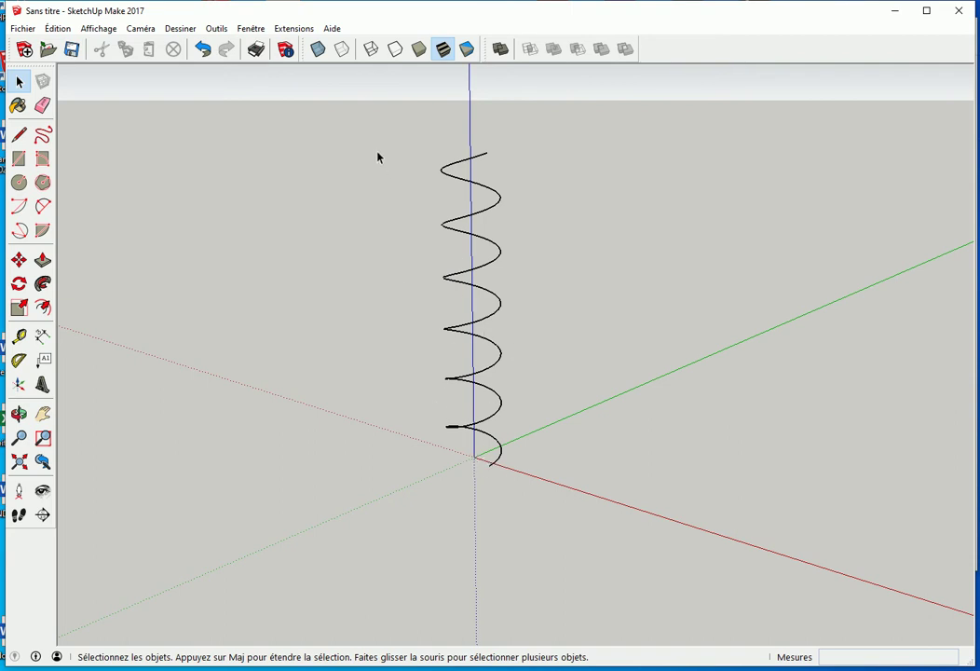
- Scale the whole coil up uniformly using a corner grip
left_click_drag(396, 129, 599, 500)
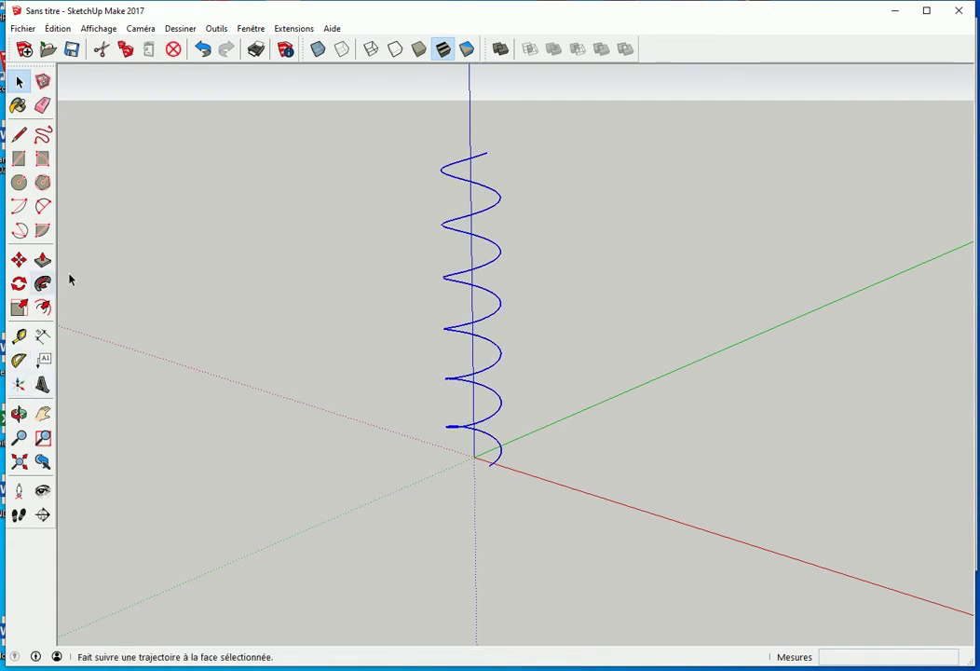
left_click(19, 307)
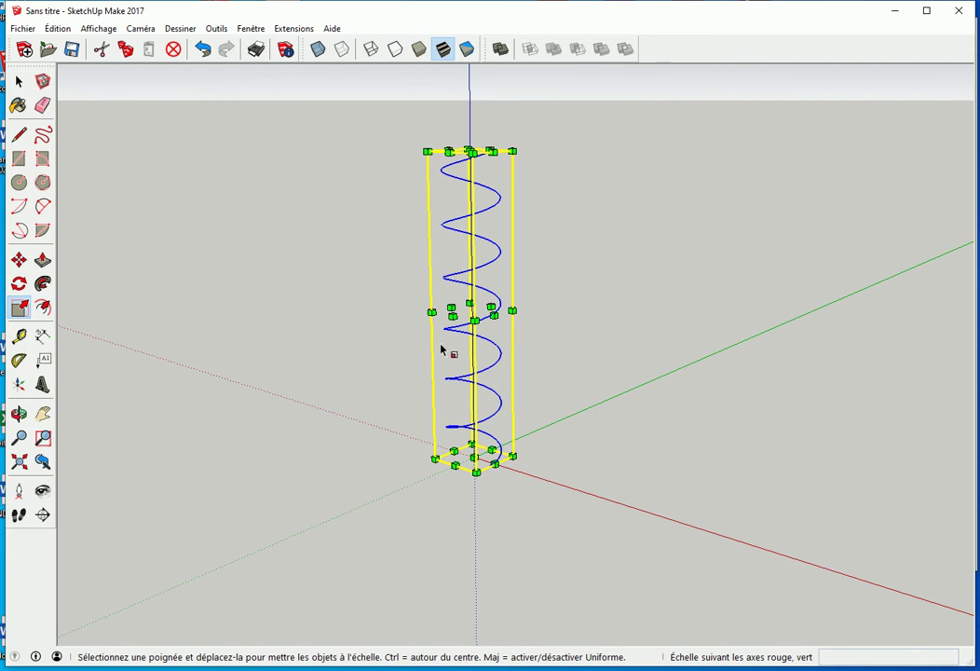
mouse_move(490, 337)
middle_mouse_down()
mouse_move(573, 393)
mouse_move(496, 347)
mouse_move(507, 332)
middle_mouse_up()
scroll(503, 350, "up", 2)
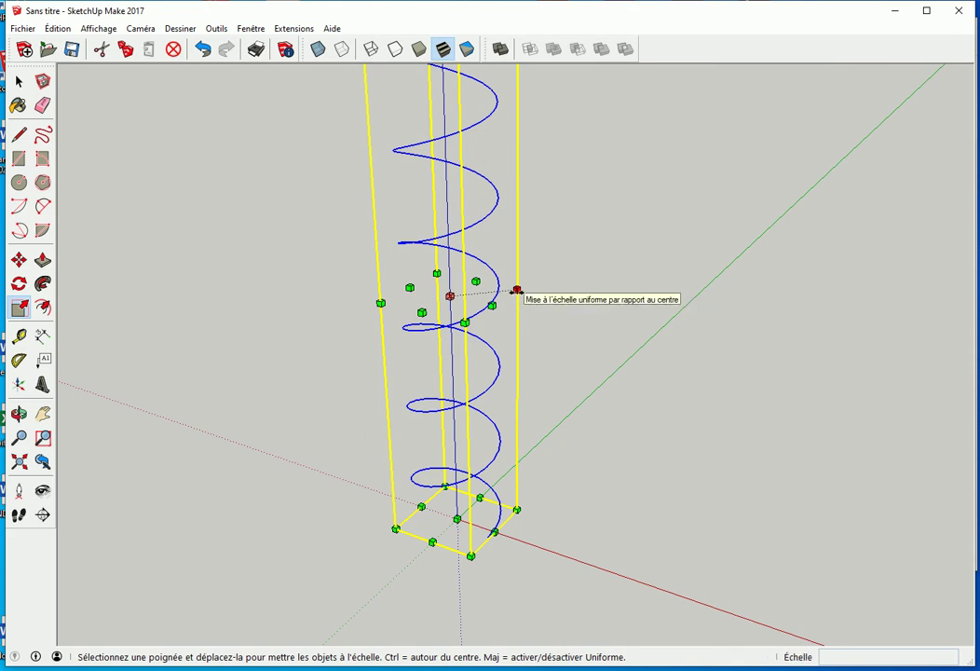
left_click_drag(520, 291, 537, 293, "ctrl+shift")
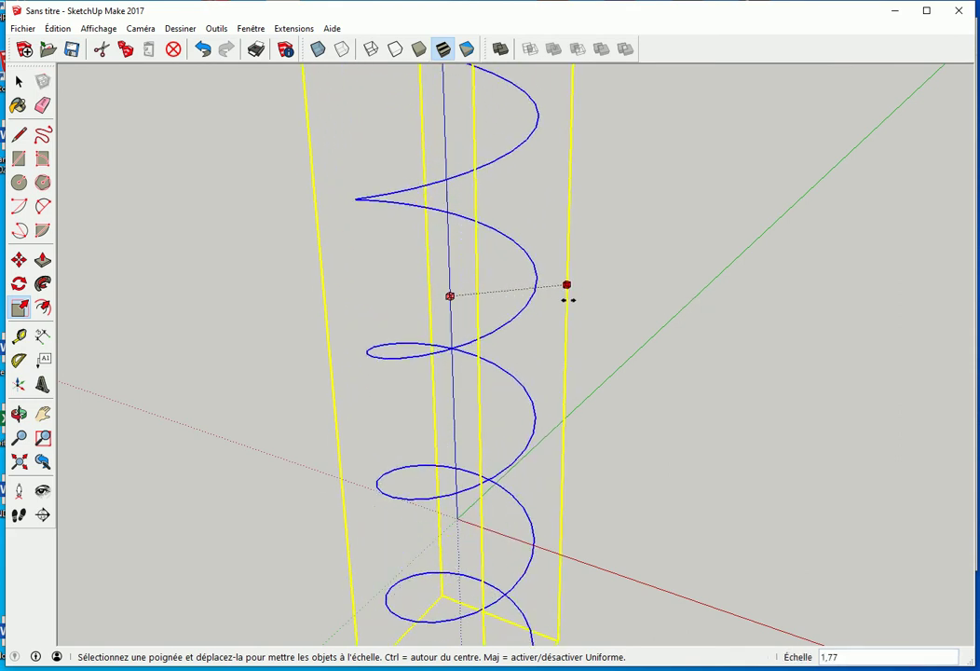
left_click_drag(550, 291, 604, 280)
- Squash the coil vertically so its turns sit closer together
scroll(640, 372, "down", 2)
scroll(640, 372, "down", 3)
left_click_drag(584, 135, 581, 235)
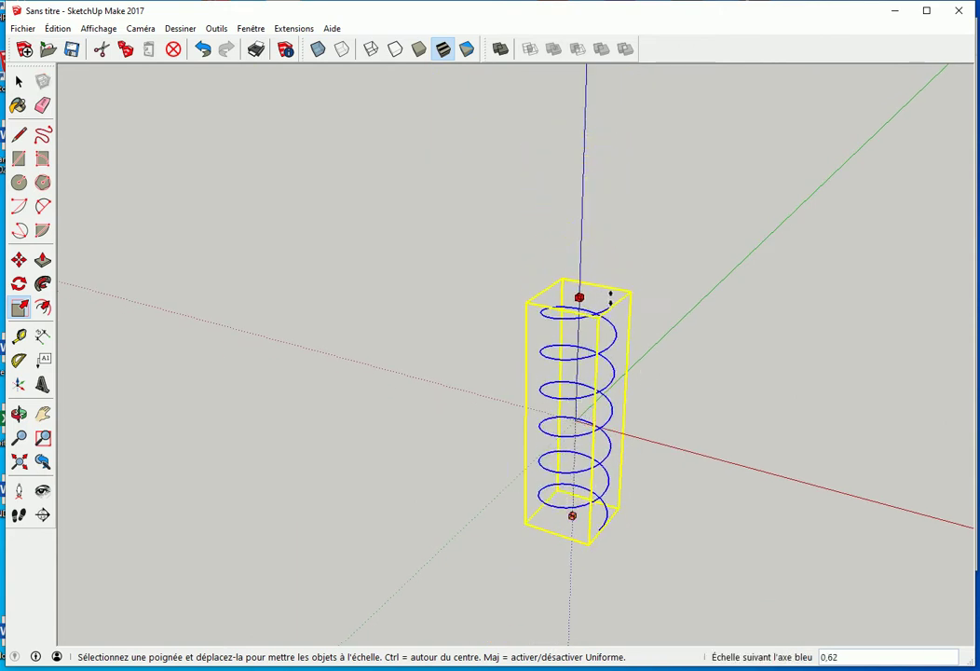
mouse_move(601, 237)
left_mouse_down()
mouse_move(612, 152)
mouse_move(626, 336)
left_mouse_up()
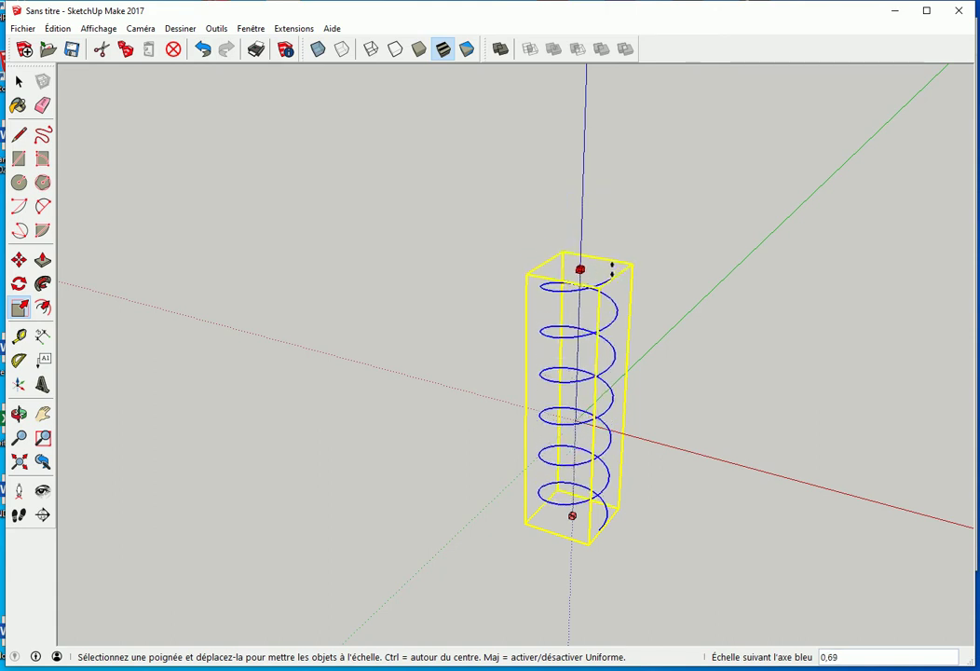
key("space")
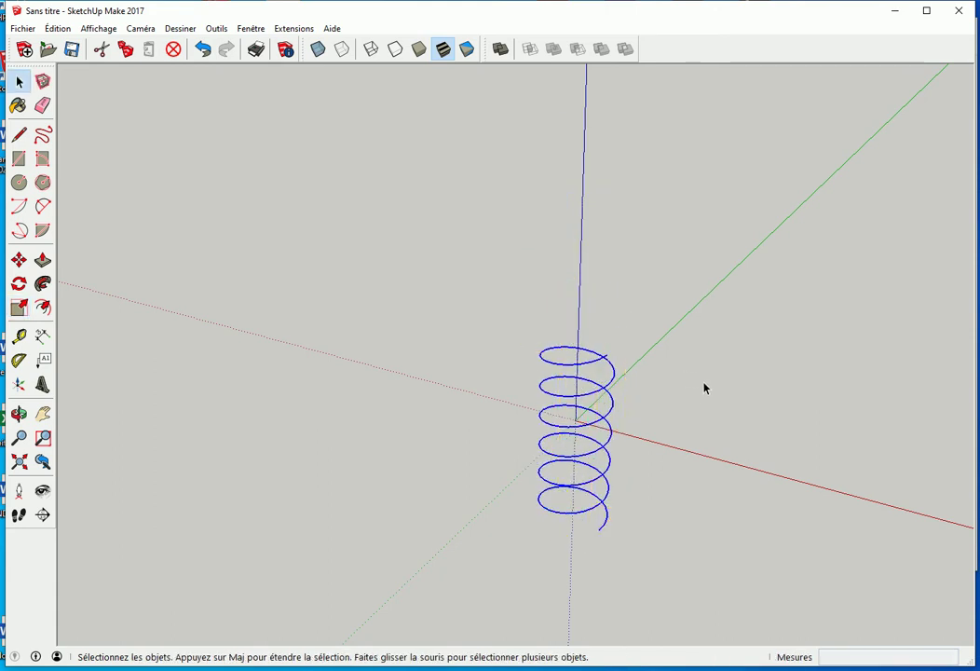
left_click(705, 390)
- Draw a small circle centred on the helix's bottom end as the spring profile
mouse_move(703, 404)
middle_mouse_down()
mouse_move(641, 345)
mouse_move(644, 245)
middle_mouse_up()
mouse_move(606, 376)
middle_mouse_down()
mouse_move(623, 339)
mouse_move(614, 326)
middle_mouse_up()
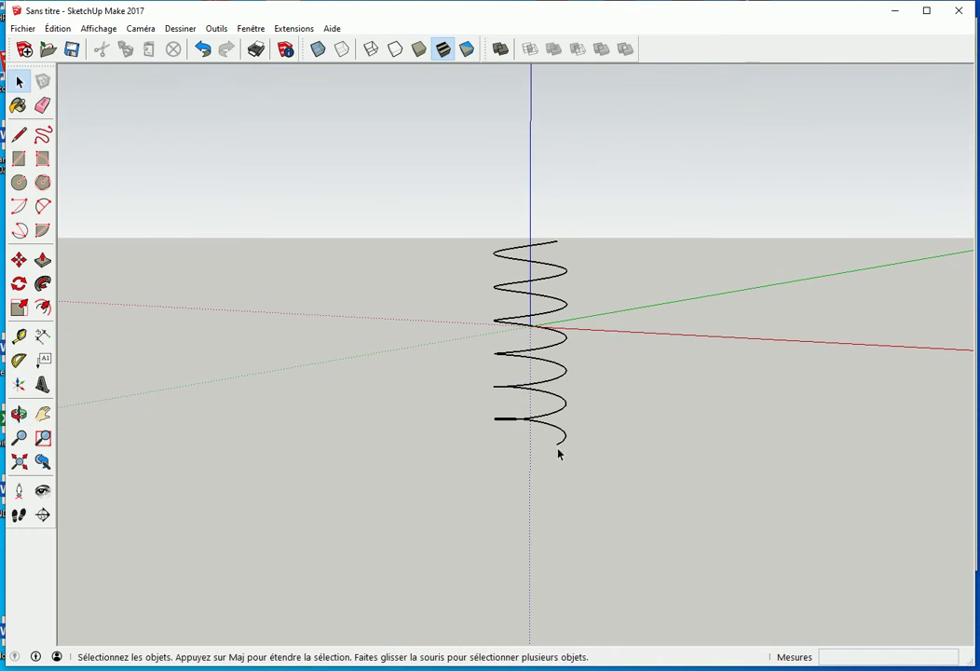
scroll(555, 449, "up", 3)
scroll(559, 450, "up", 3)
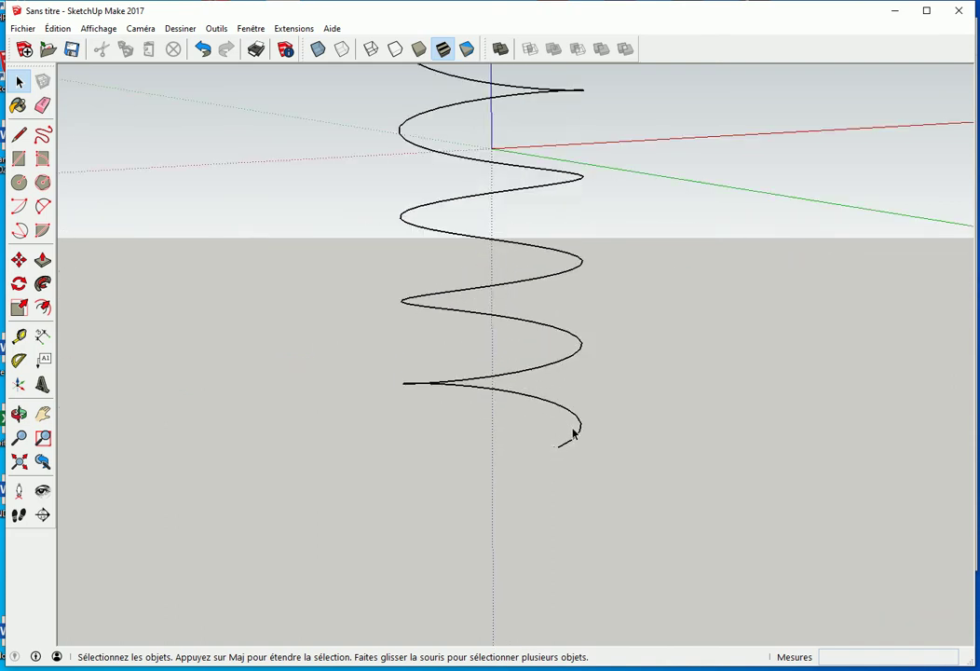
left_click(19, 182)
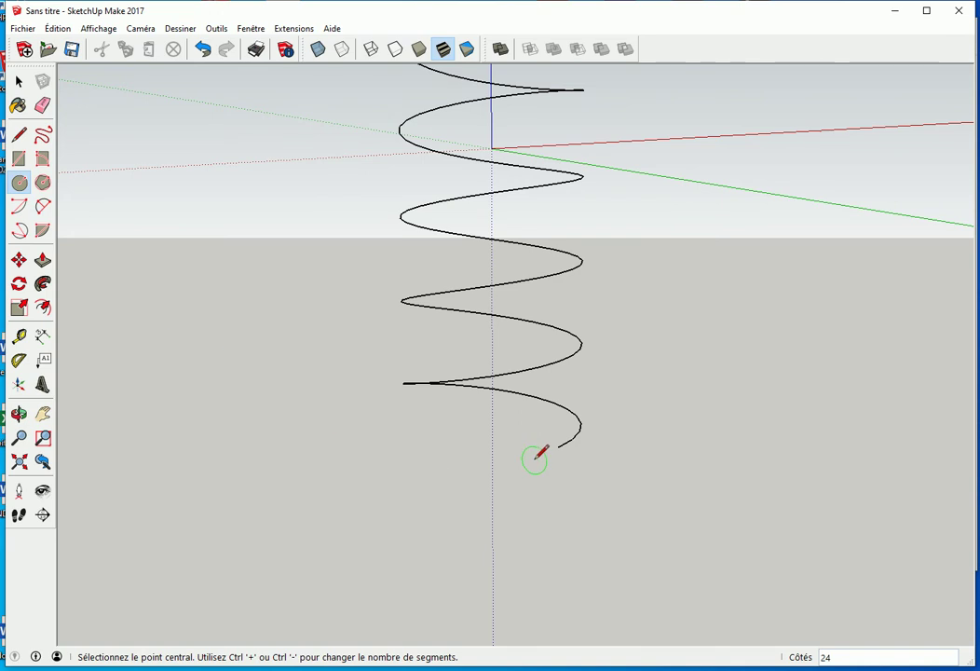
scroll(523, 466, "up", 1)
left_click(567, 441)
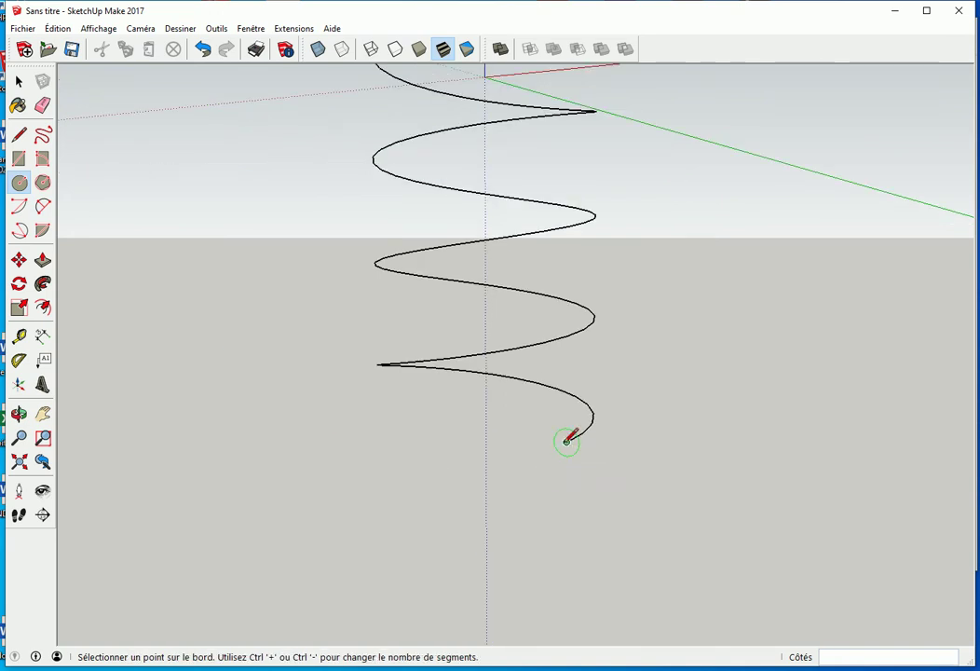
left_click(583, 441)
mouse_move(578, 475)
middle_mouse_down()
mouse_move(559, 466)
mouse_move(597, 449)
middle_mouse_up()
key("space")
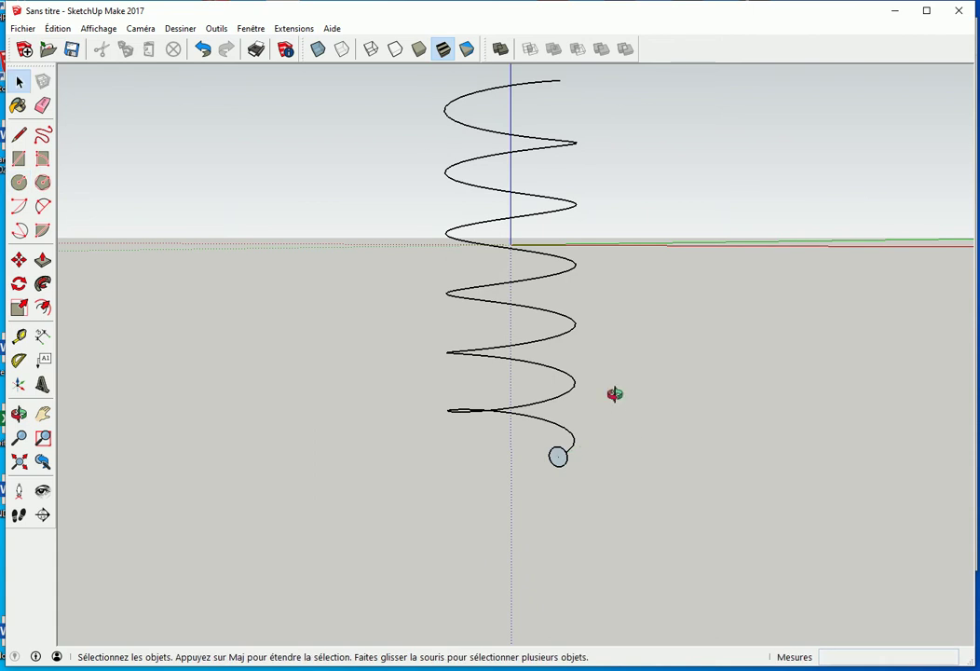
middle_click_drag(615, 394, 585, 442)
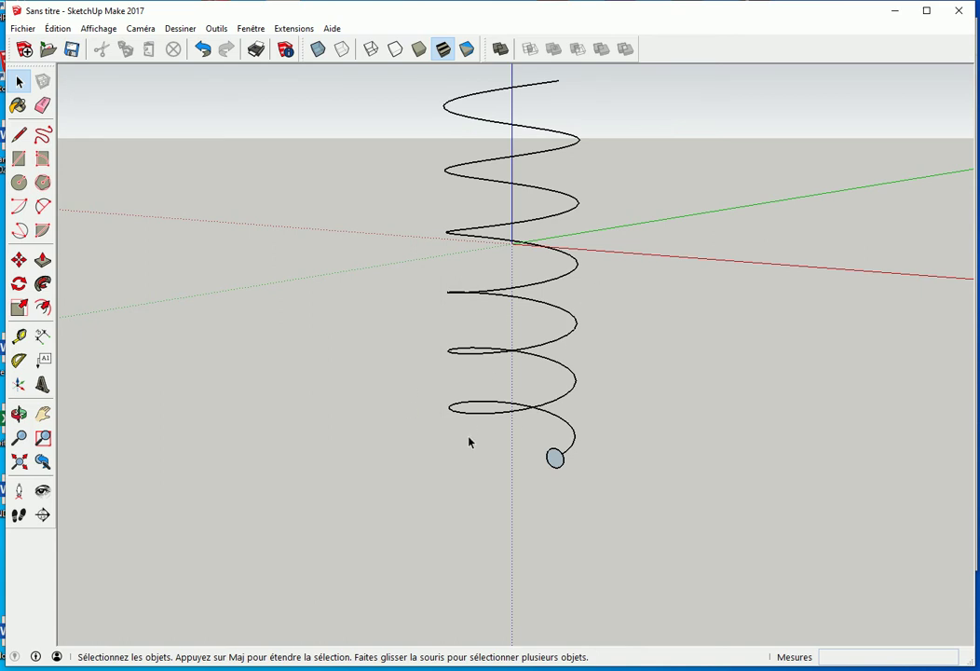
left_click(544, 349)
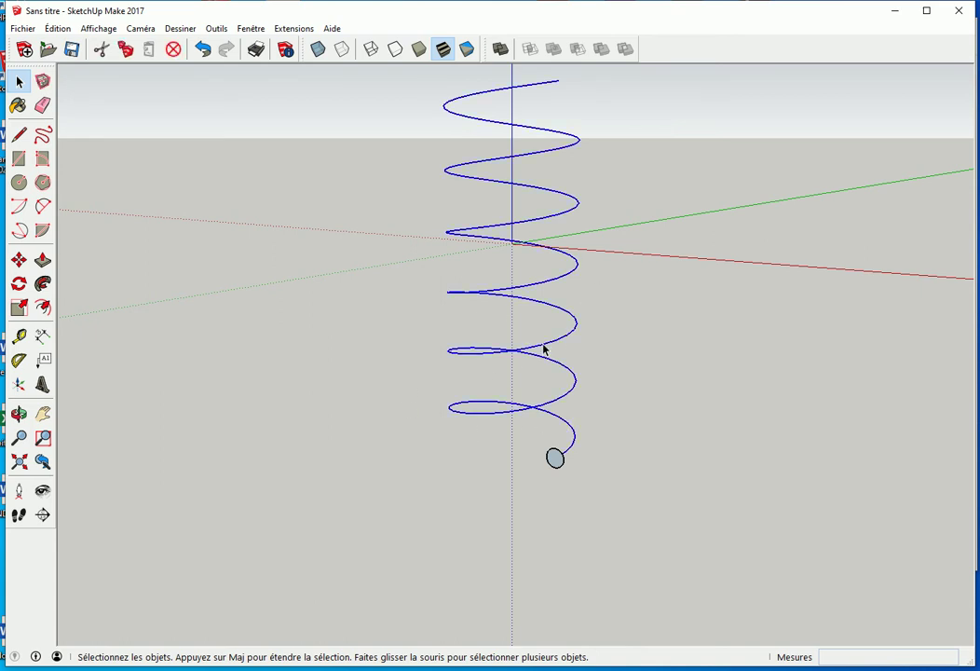
left_click(43, 283)
left_click(553, 461)
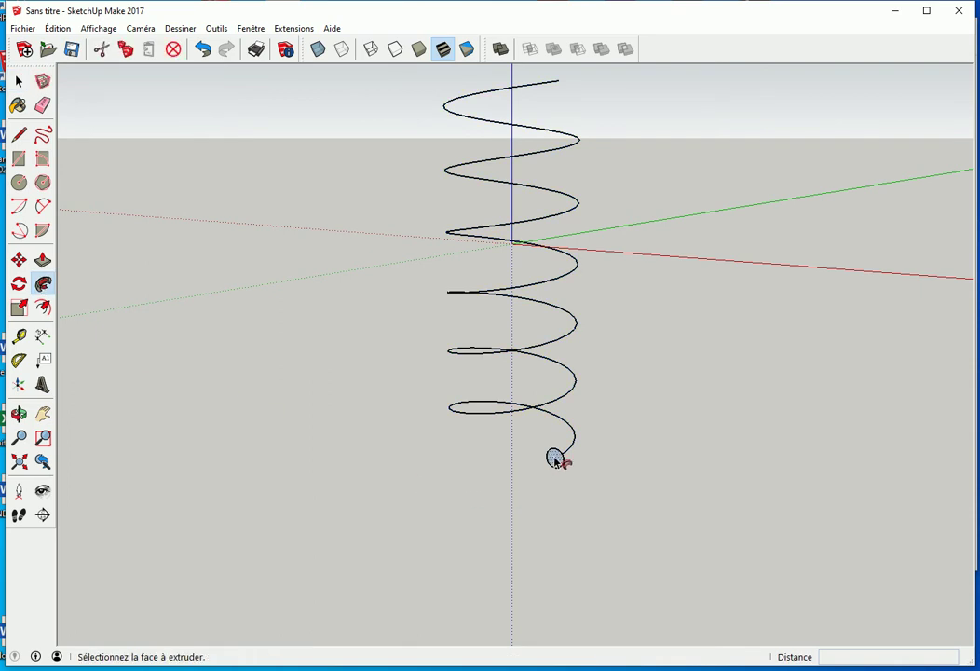
left_click(555, 460)
left_click(518, 551)
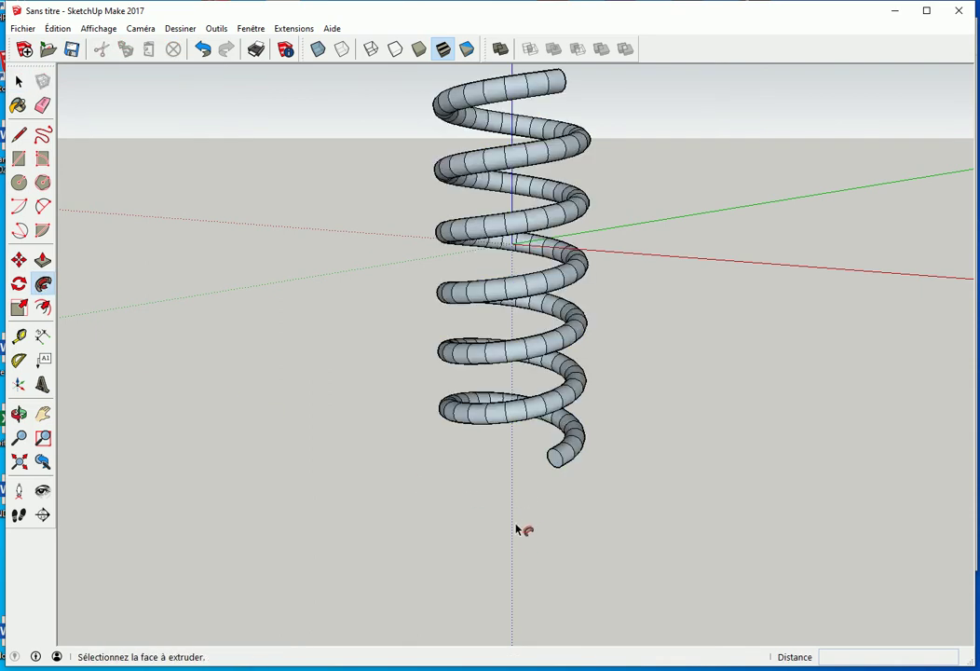
mouse_move(615, 455)
middle_mouse_down()
mouse_move(601, 508)
mouse_move(498, 489)
middle_mouse_up()
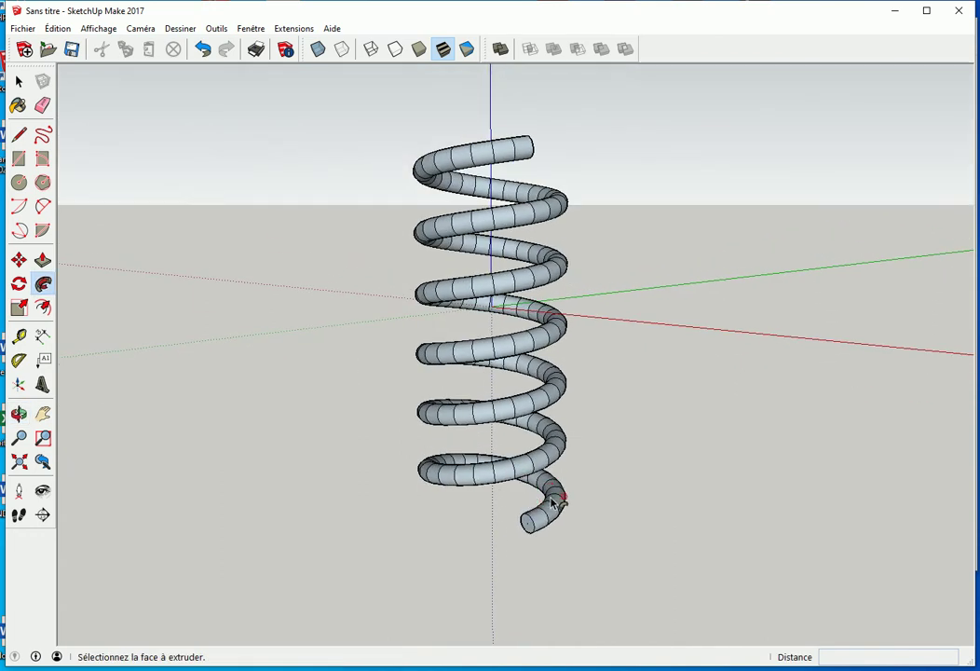
key("ctrl+z")
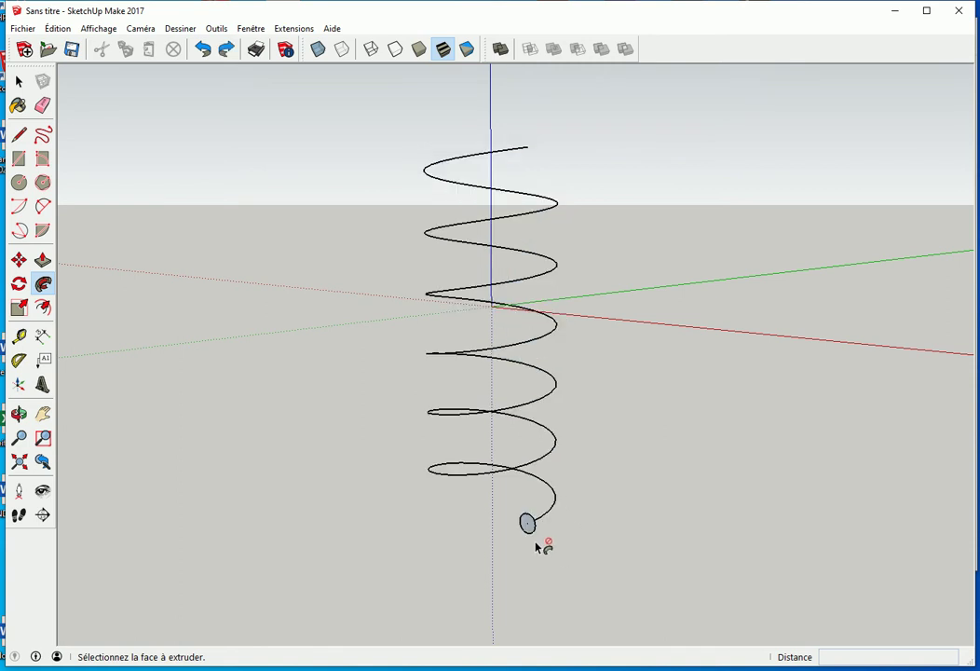
- Select the small end circle and reverse its face orientation
key("space")
left_click(528, 529)
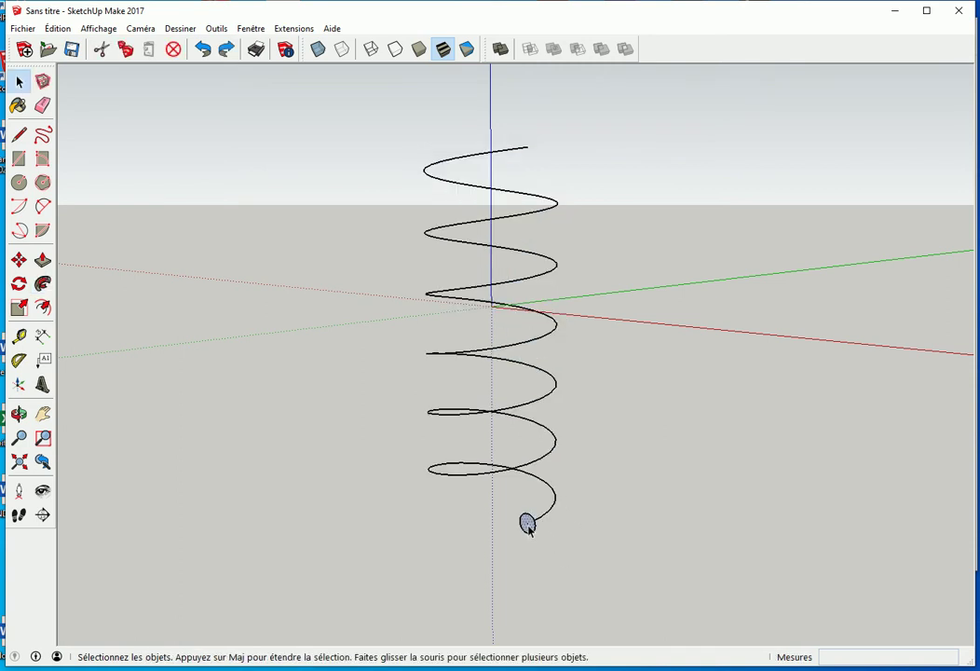
scroll(528, 529, "up", 2)
scroll(528, 529, "up", 1)
mouse_move(528, 529)
middle_mouse_down()
mouse_move(555, 532)
mouse_move(203, 492)
mouse_move(328, 524)
mouse_move(245, 505)
mouse_move(711, 545)
mouse_move(368, 554)
mouse_move(521, 560)
middle_mouse_up()
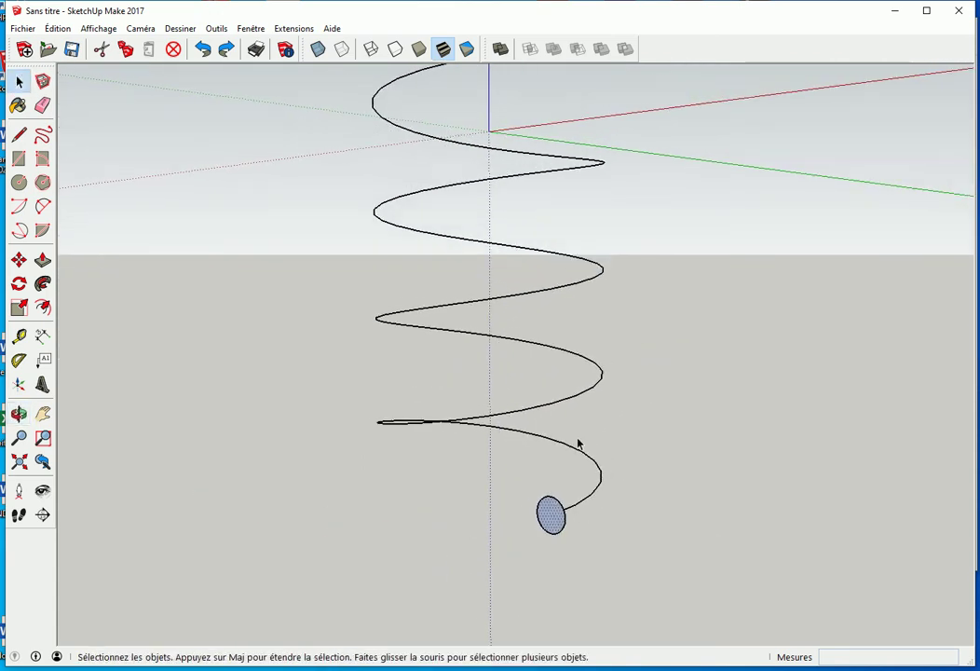
right_click(548, 521)
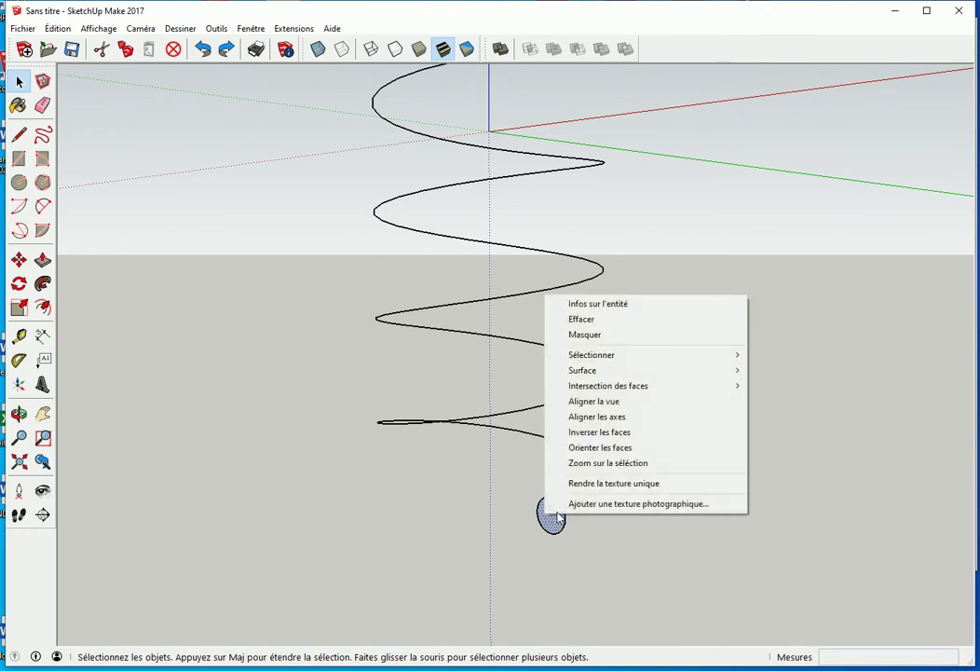
left_click(602, 431)
- Sweep the circle face along the helix with Follow Me into a coiled tube
scroll(639, 533, "down", 2)
scroll(641, 535, "down", 1)
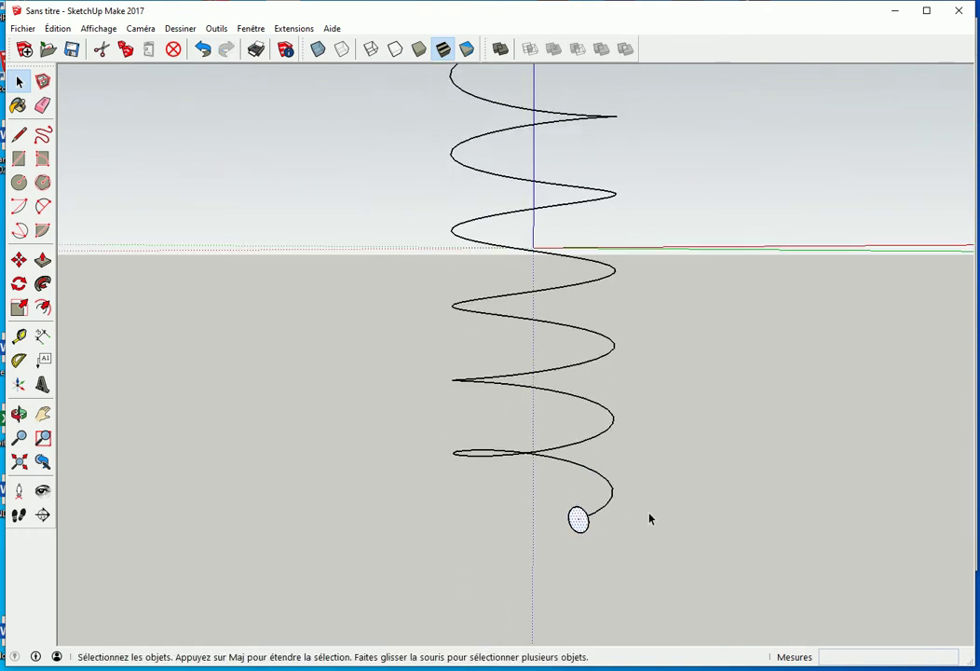
left_click(566, 369)
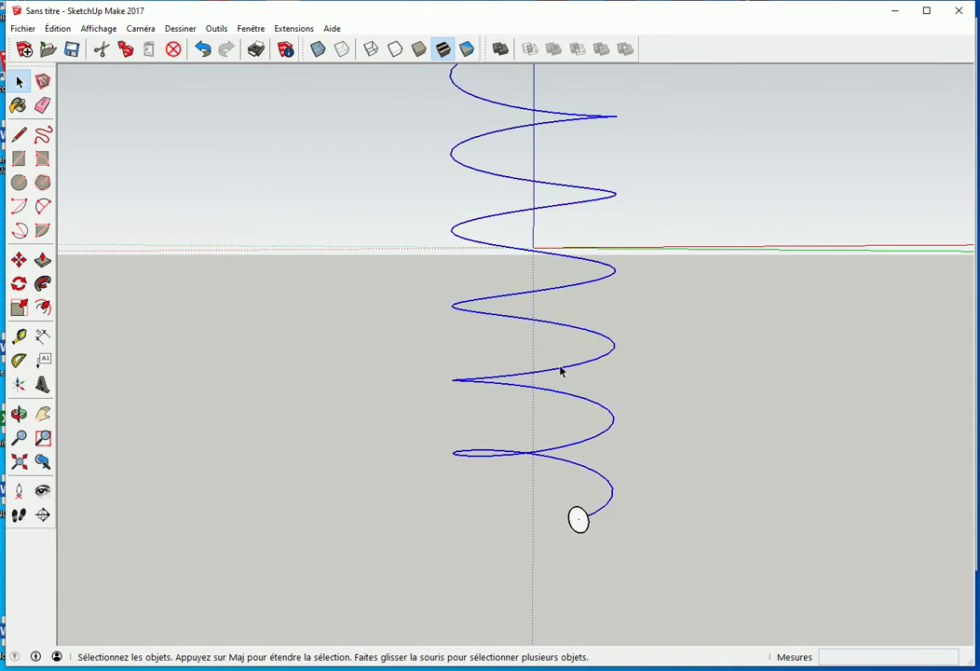
left_click(43, 285)
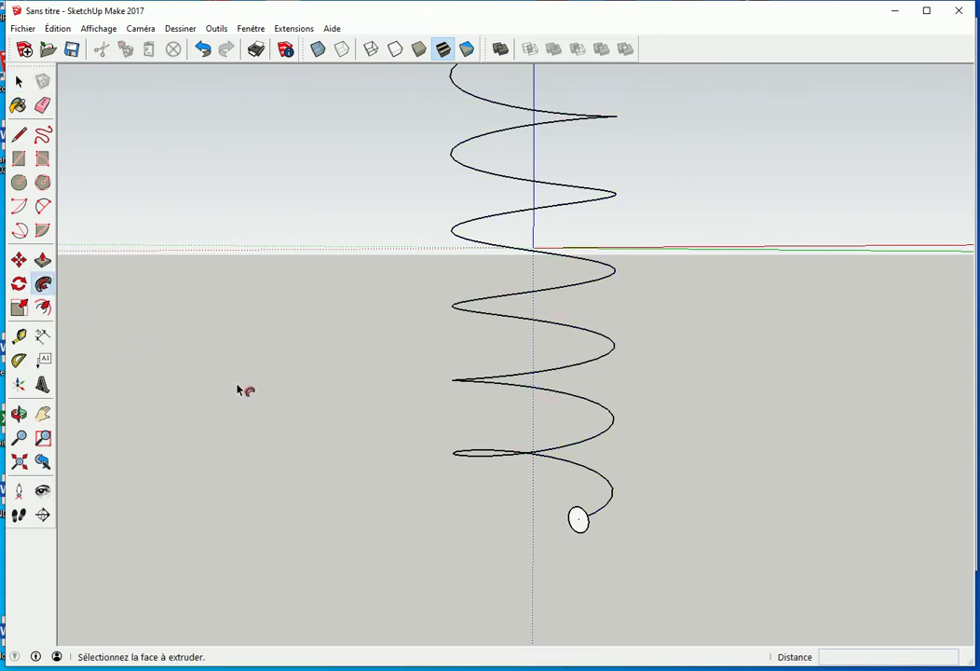
left_click(580, 520)
mouse_move(649, 549)
middle_mouse_down()
mouse_move(631, 496)
mouse_move(656, 492)
mouse_move(576, 505)
middle_mouse_up()
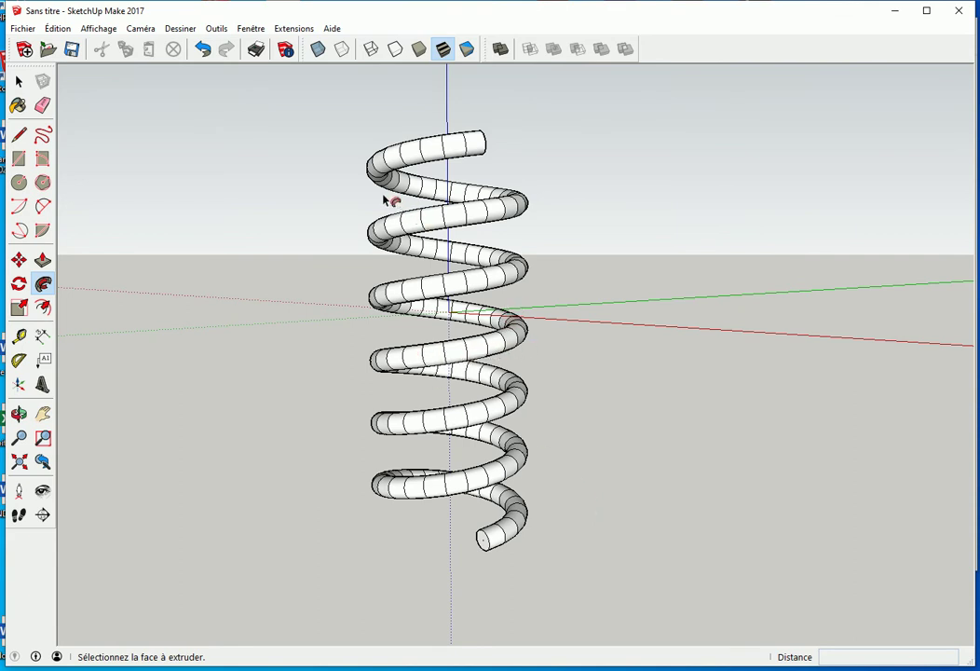
key("space")
- Select the entire spring and show the default panel tray
left_click_drag(317, 100, 589, 582)
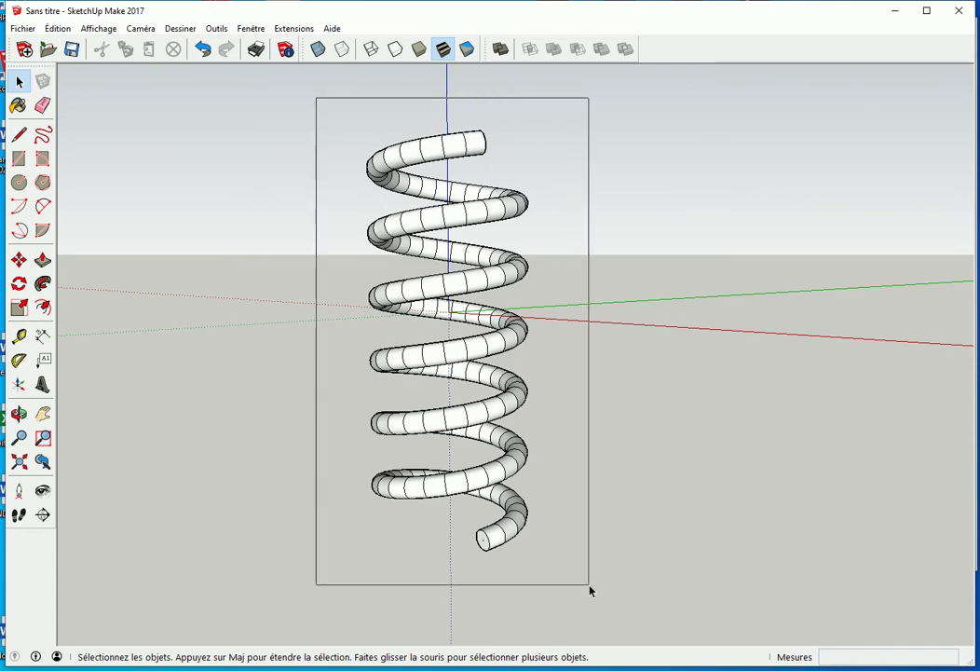
left_click(606, 438)
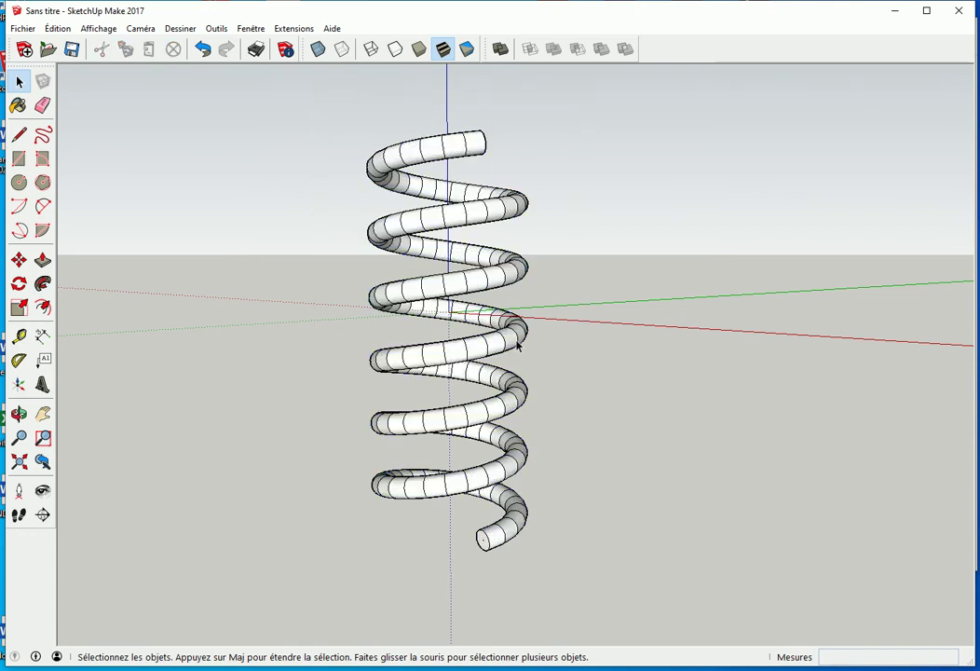
triple_click(473, 286)
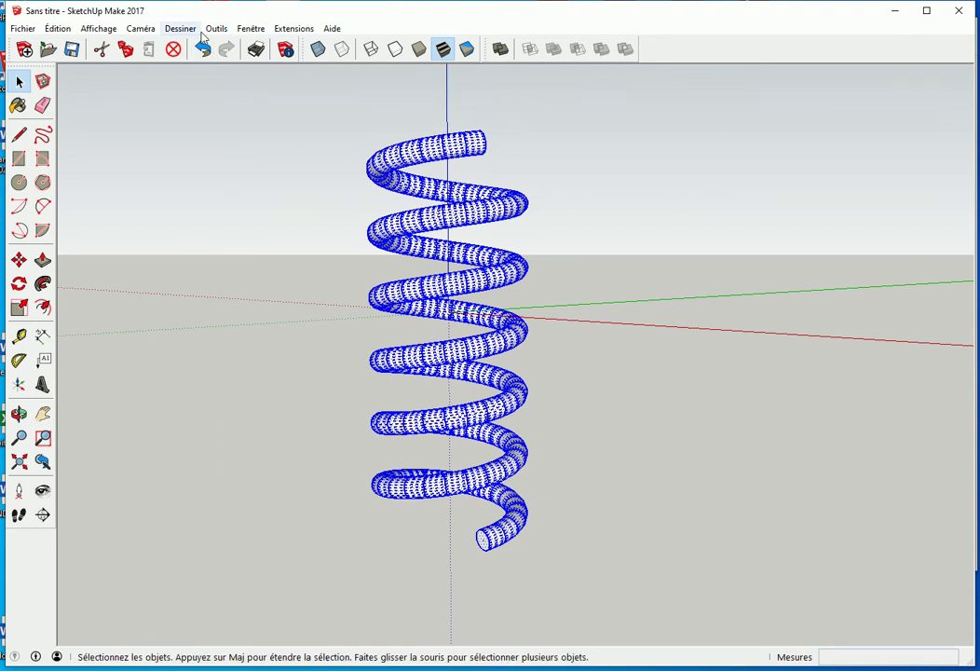
left_click(251, 28)
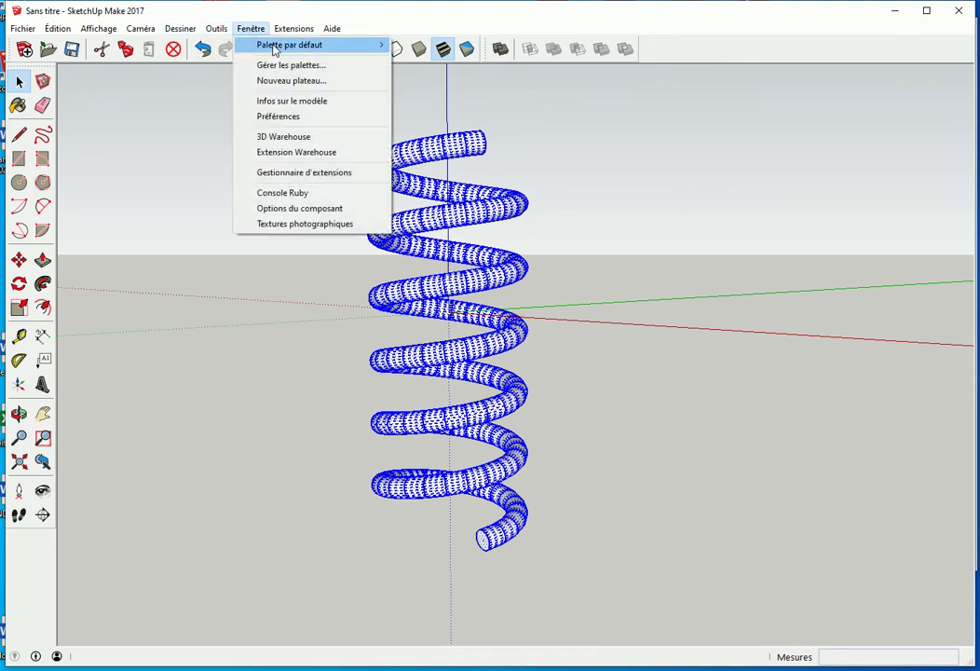
left_click(445, 45)
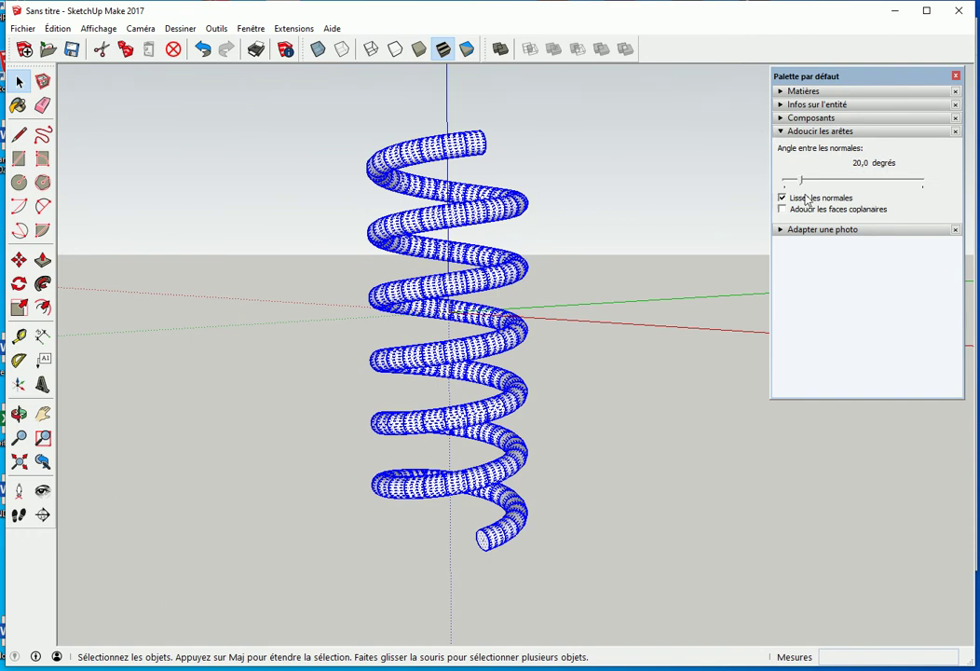
- Soften the spring's edges at 27,4 degrees with Smooth normals turned on
left_click_drag(802, 184, 805, 210)
left_click(511, 254)
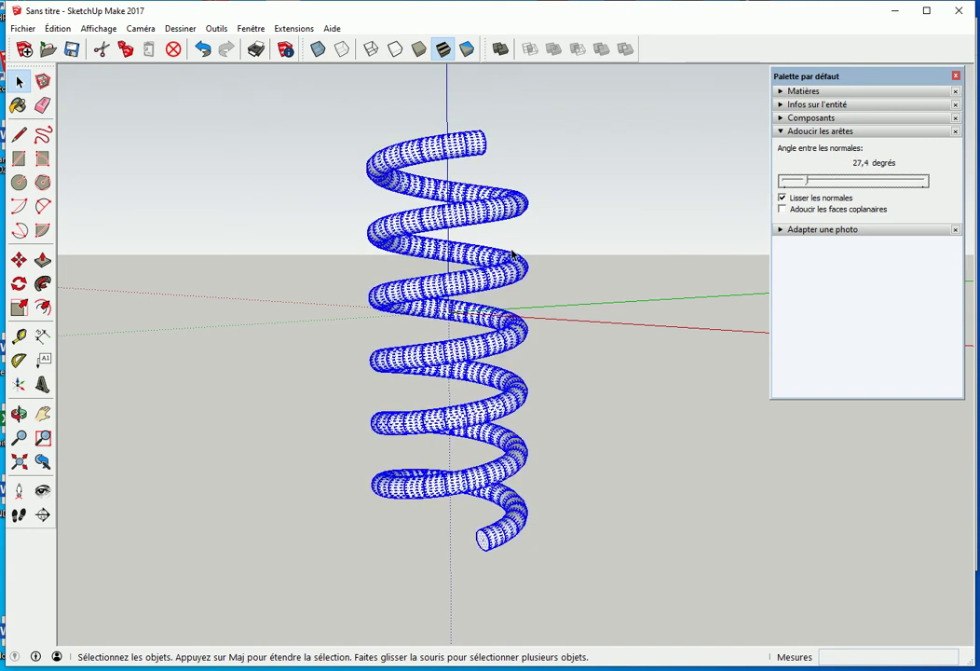
left_click(783, 199)
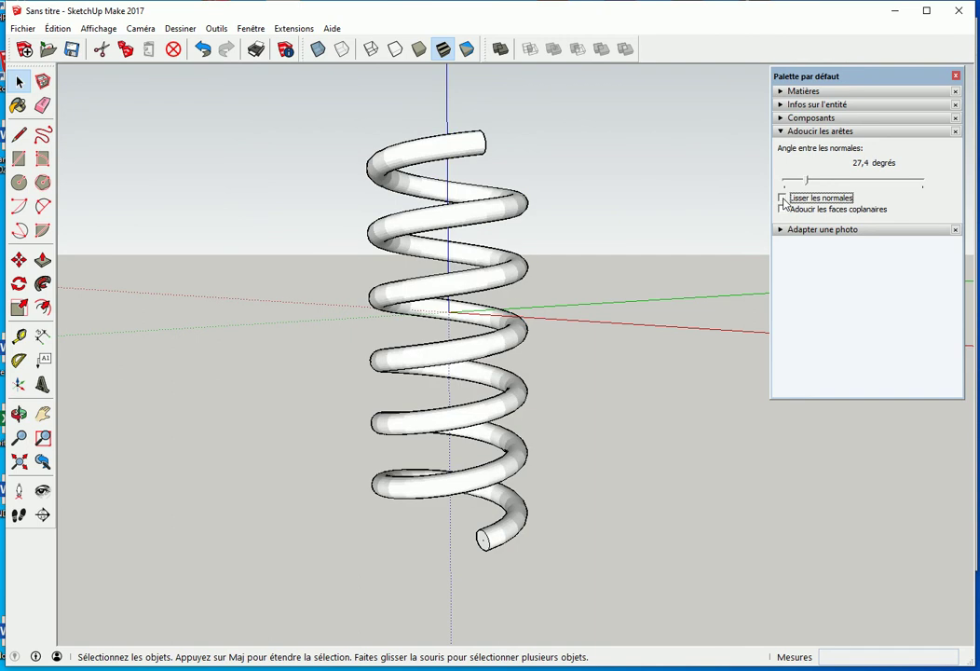
left_click(465, 245)
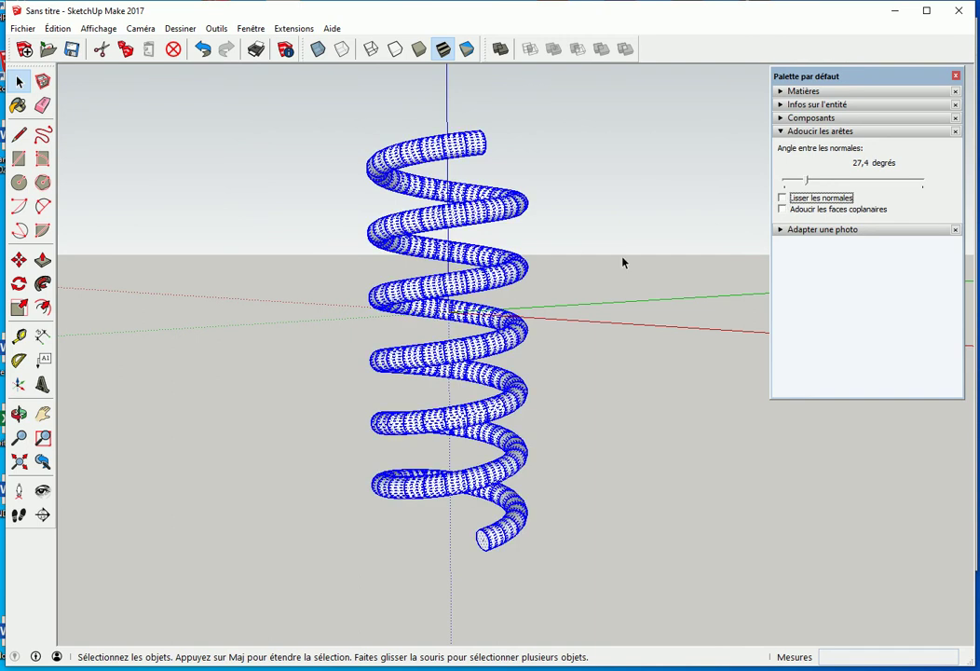
left_click(783, 198)
left_click(783, 199)
left_click(783, 199)
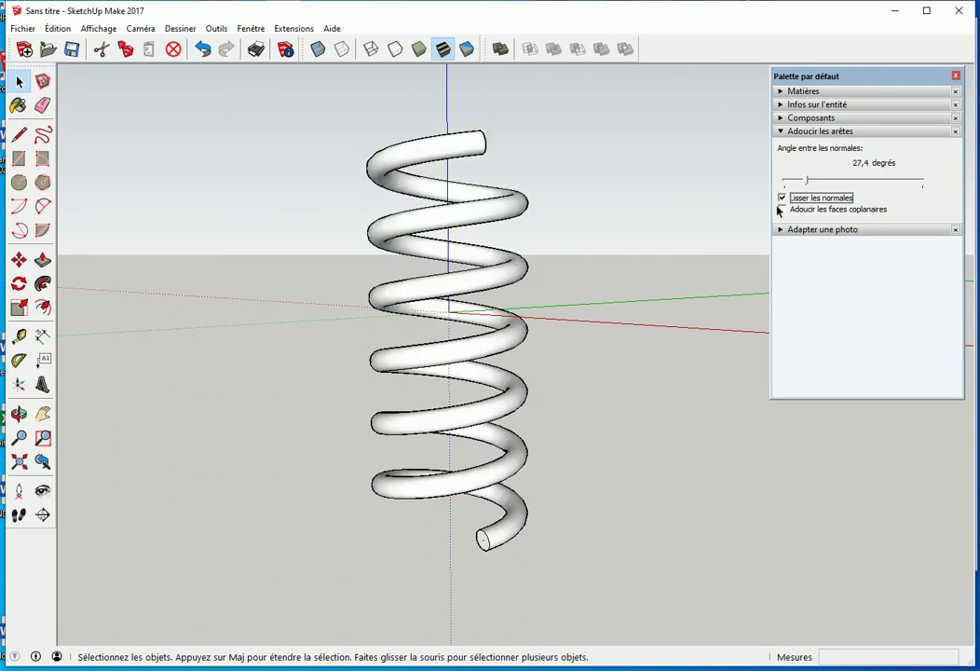
left_click(659, 247)
mouse_move(591, 230)
middle_mouse_down()
mouse_move(592, 289)
mouse_move(485, 312)
mouse_move(571, 235)
middle_mouse_up()
- Zoom in and turn on Hidden Geometry to reveal the spring's softened edges
scroll(450, 208, "up", 3)
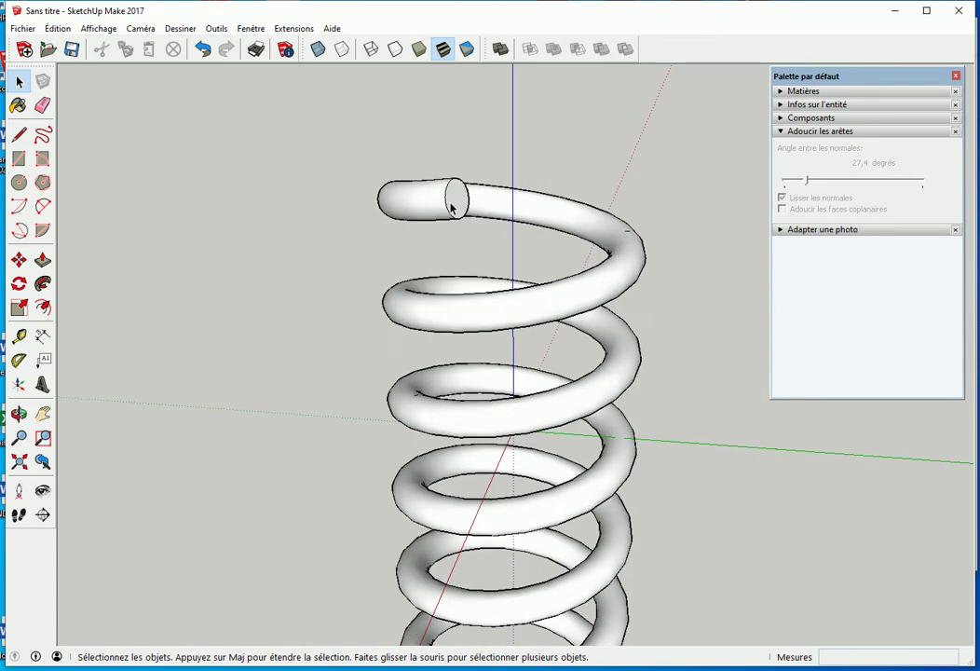
scroll(451, 209, "up", 2)
scroll(456, 205, "up", 1)
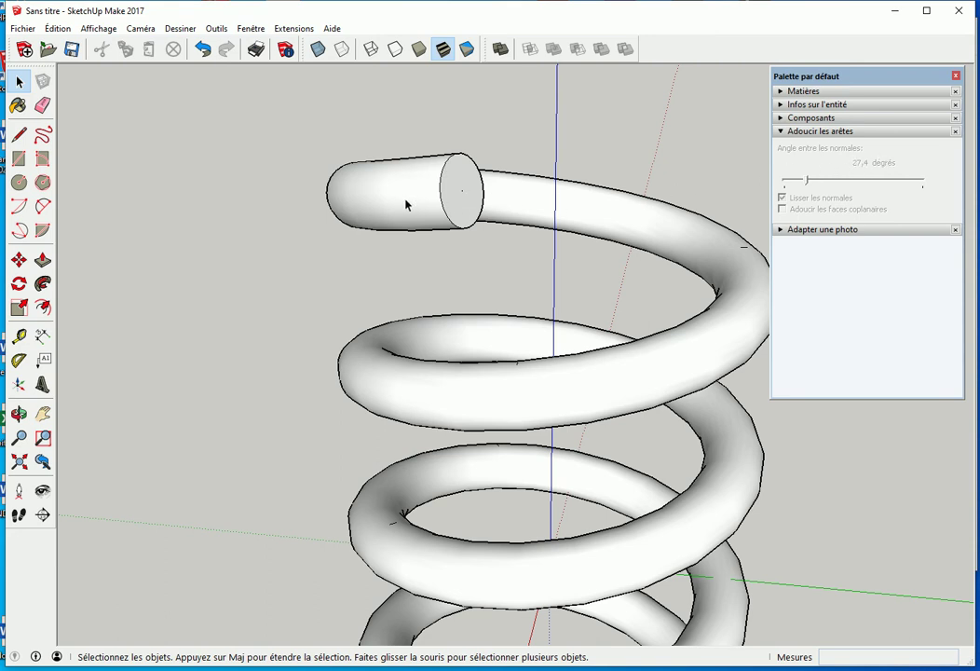
scroll(407, 204, "up", 1)
left_click(98, 28)
left_click(118, 81)
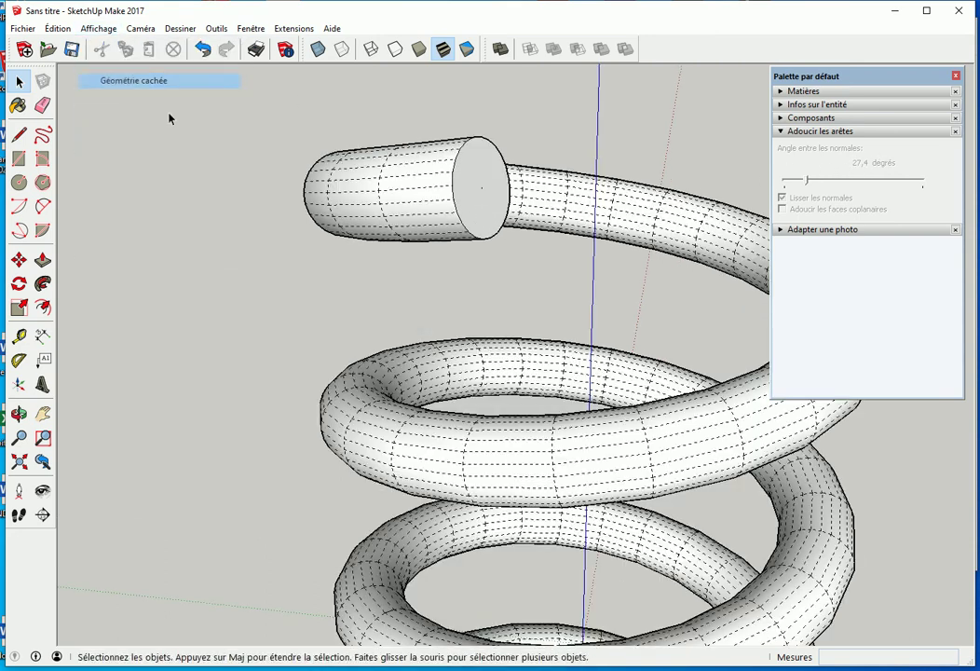
- Select individual side strip and end disk faces of the tube to inspect them
scroll(479, 221, "up", 2)
scroll(464, 221, "up", 2)
scroll(464, 196, "up", 1)
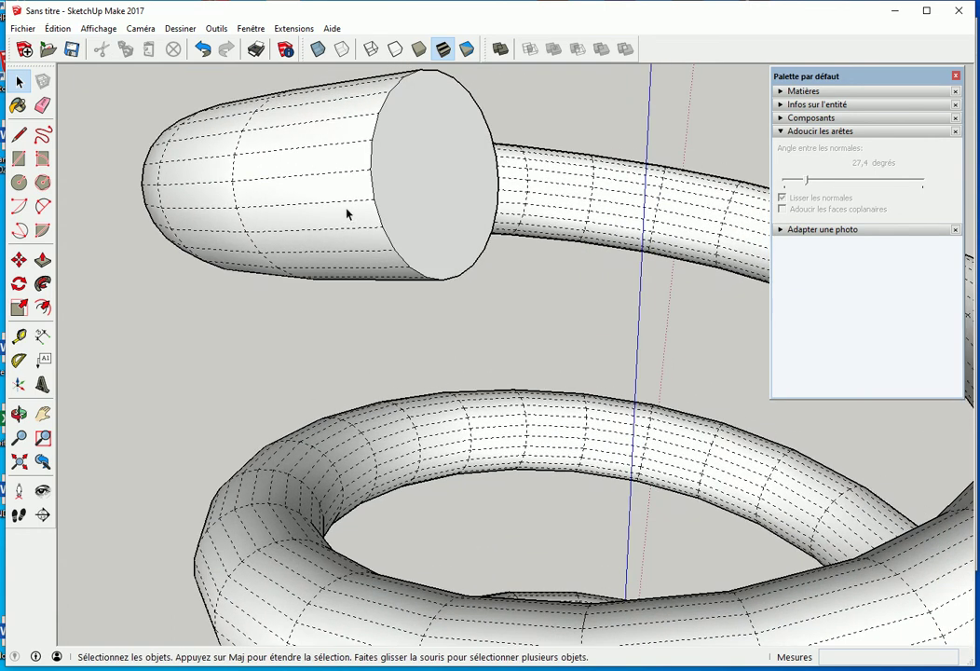
left_click(341, 193)
left_click(394, 184)
left_click(388, 186)
left_click(363, 190)
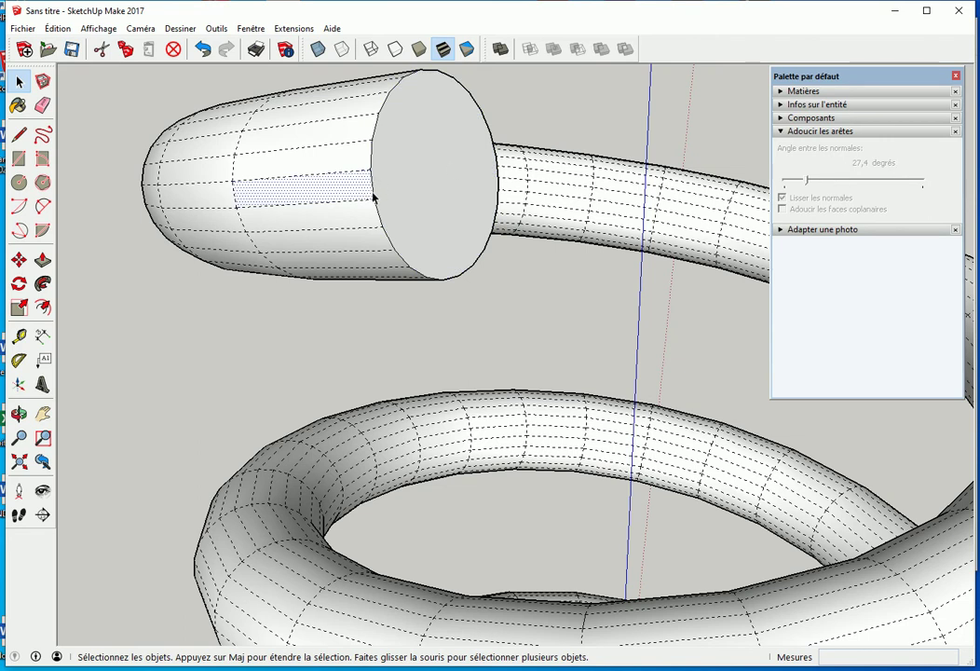
scroll(386, 280, "down", 3)
scroll(387, 280, "down", 1)
left_click(426, 303)
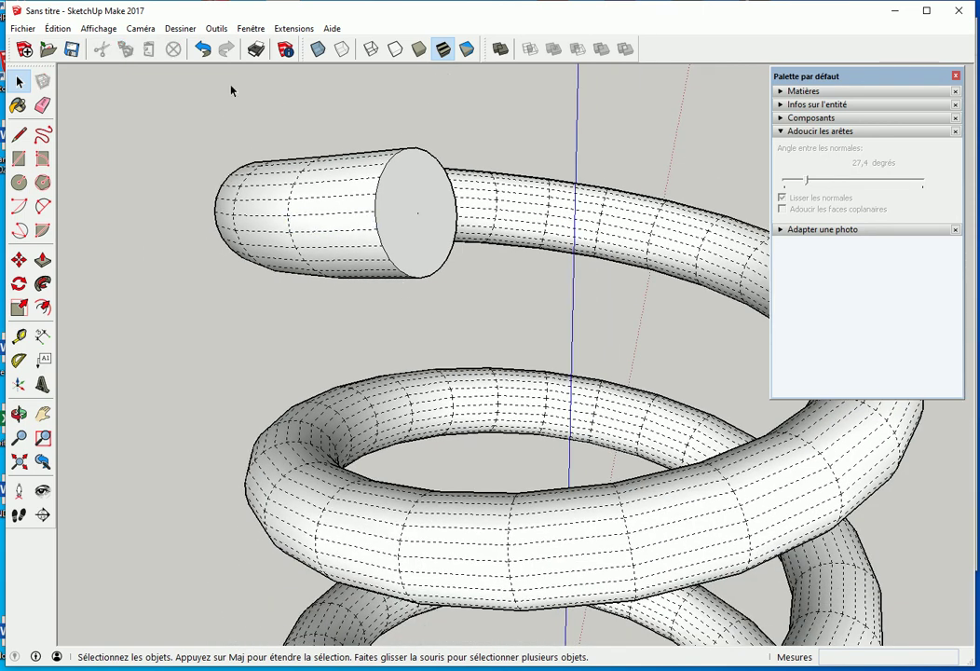
- Turn off Hidden Geometry and view the spring from higher up
left_click(99, 29)
left_click(127, 85)
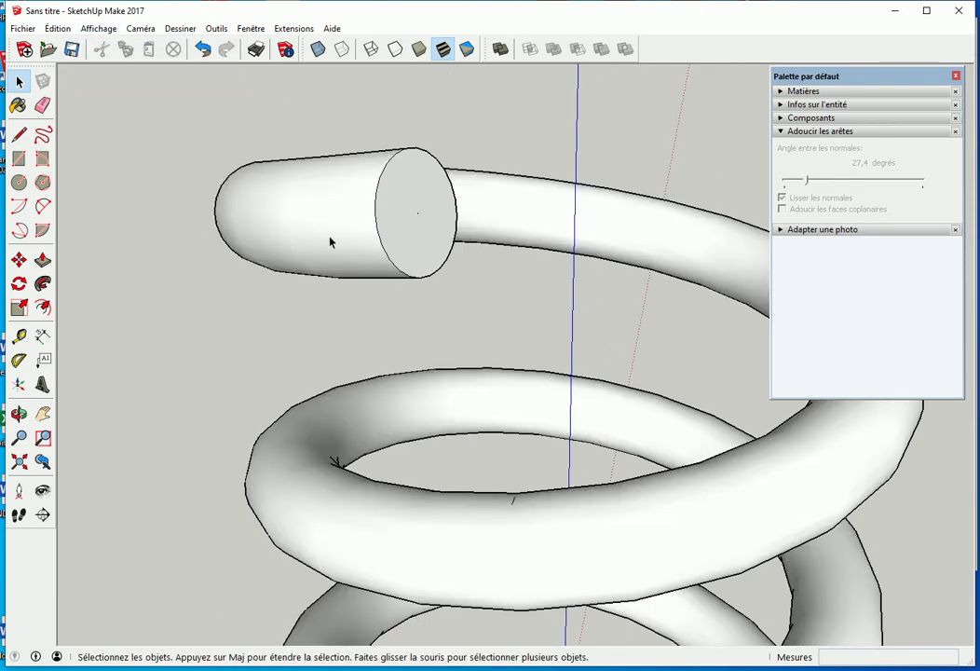
middle_click_drag(254, 232, 415, 275)
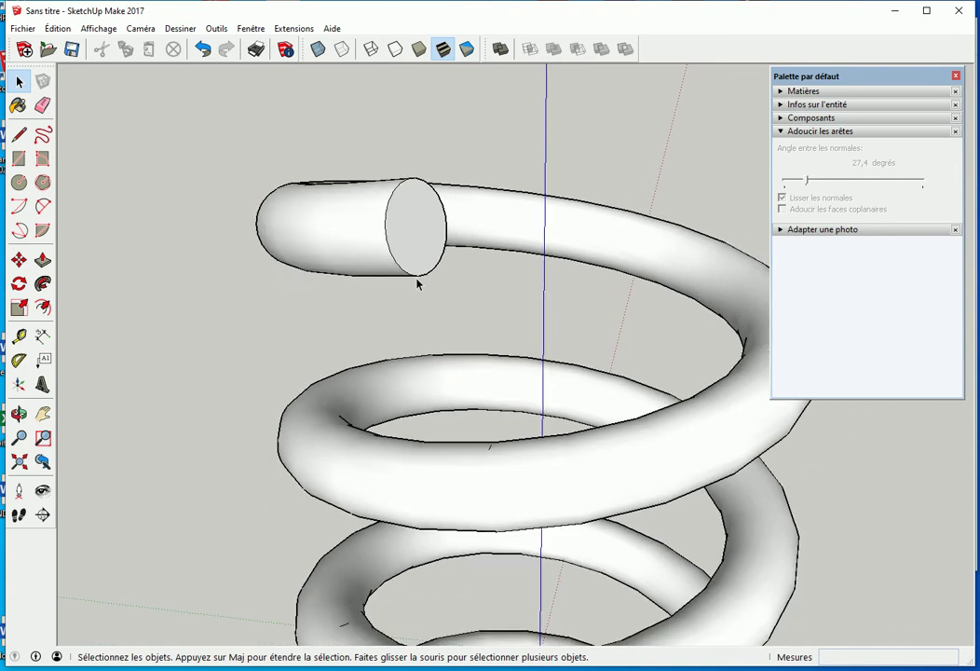
scroll(397, 266, "down", 3)
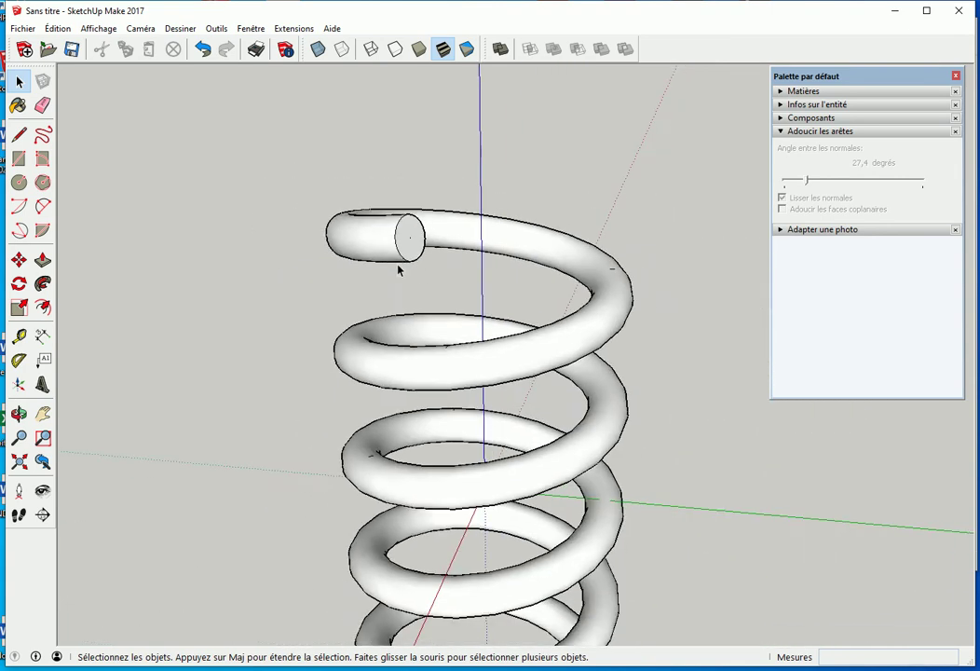
scroll(390, 337, "down", 2)
- Frame the whole spring and switch to the X-ray face style
mouse_move(389, 337)
middle_mouse_down()
mouse_move(373, 425)
mouse_move(475, 285)
mouse_move(279, 382)
mouse_move(344, 415)
mouse_move(544, 411)
mouse_move(485, 495)
mouse_move(518, 415)
mouse_move(523, 464)
mouse_move(553, 463)
mouse_move(491, 471)
mouse_move(588, 416)
middle_mouse_up()
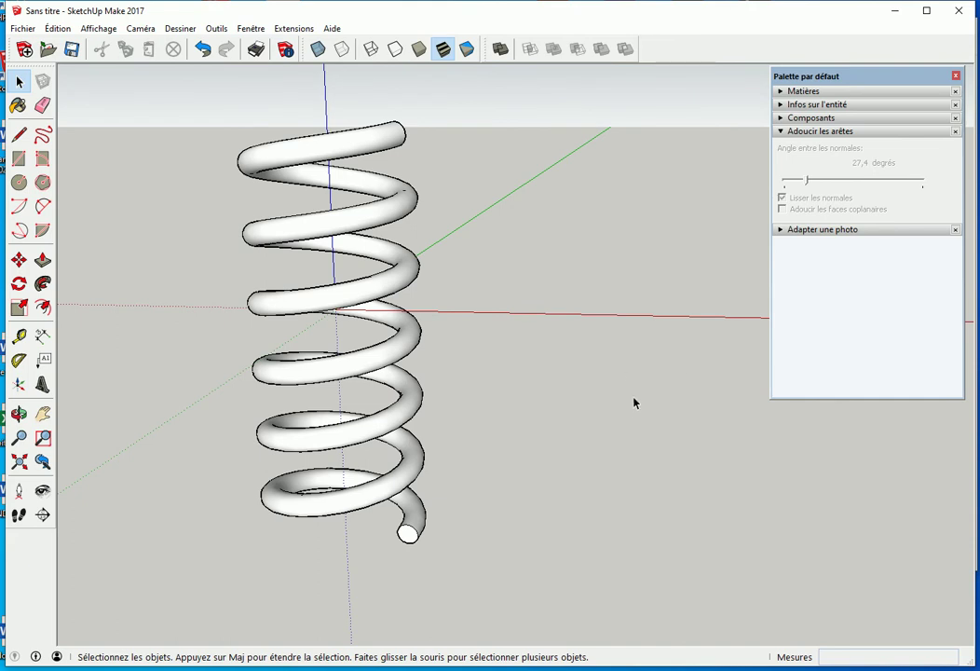
left_click(317, 49)
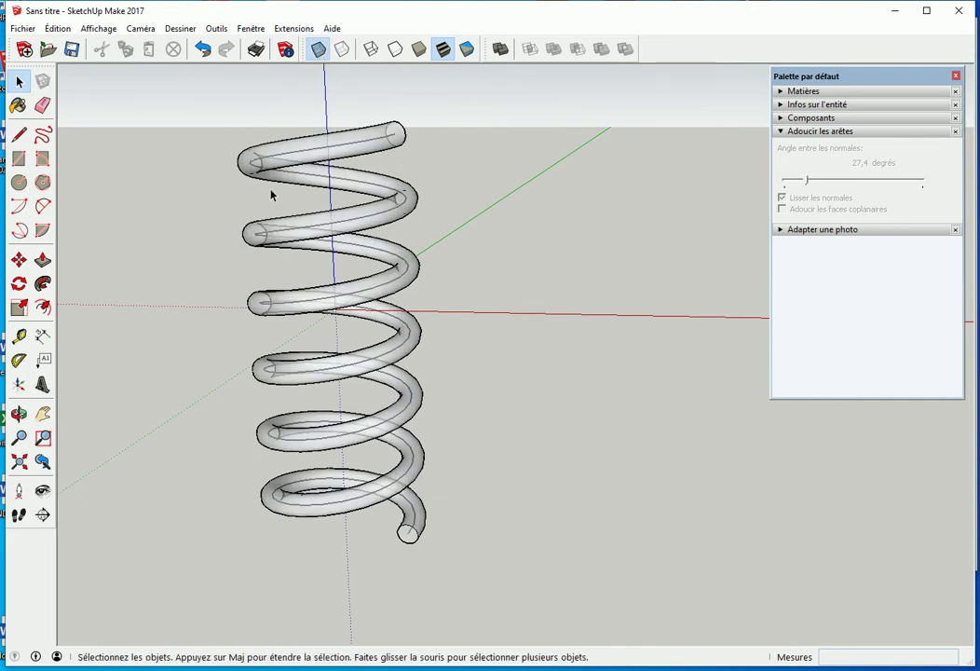
mouse_move(466, 186)
middle_mouse_down()
mouse_move(422, 210)
mouse_move(366, 141)
middle_mouse_up()
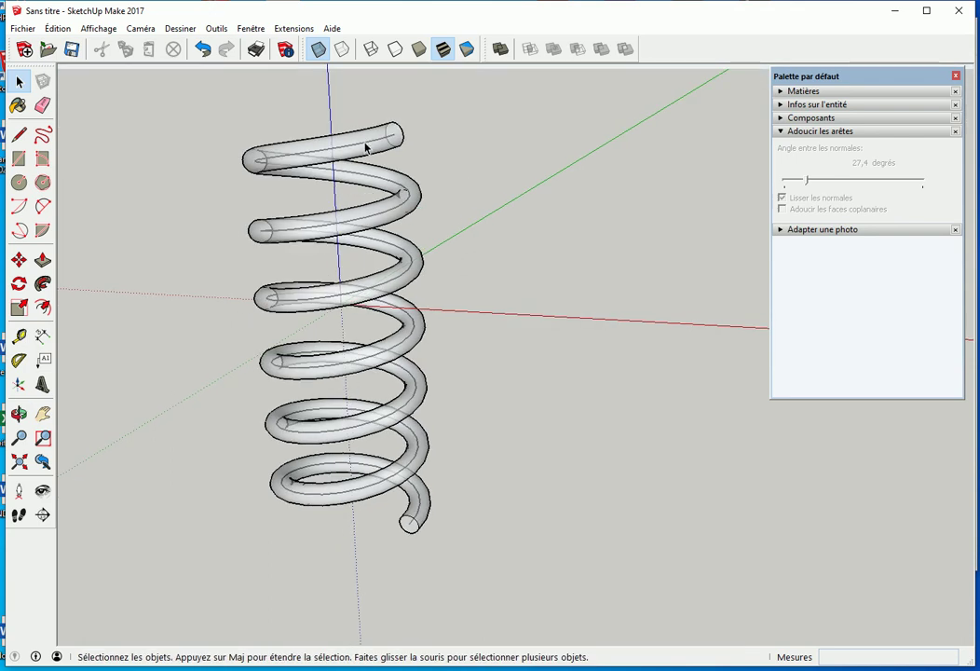
- Copy the helix path with Move and Ctrl, placing it right of the spring
left_click(366, 147)
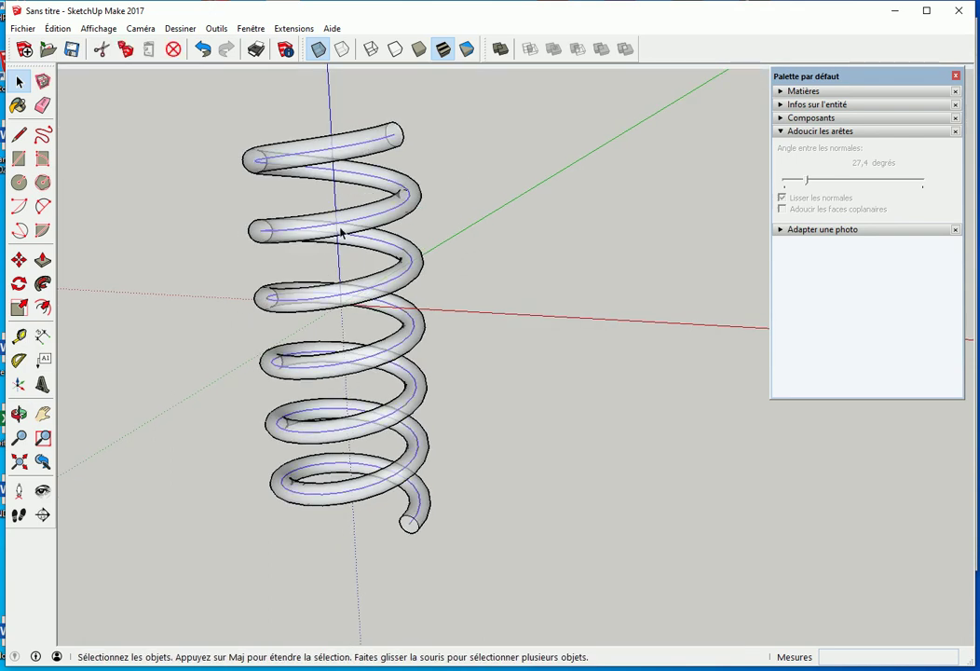
key("m")
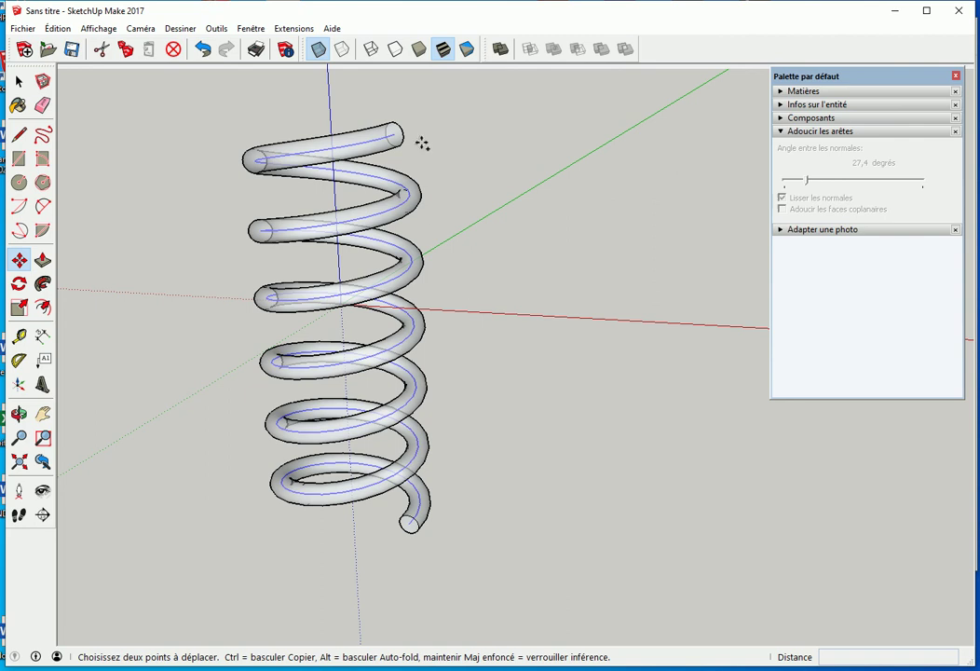
key("ctrl")
left_click(395, 136)
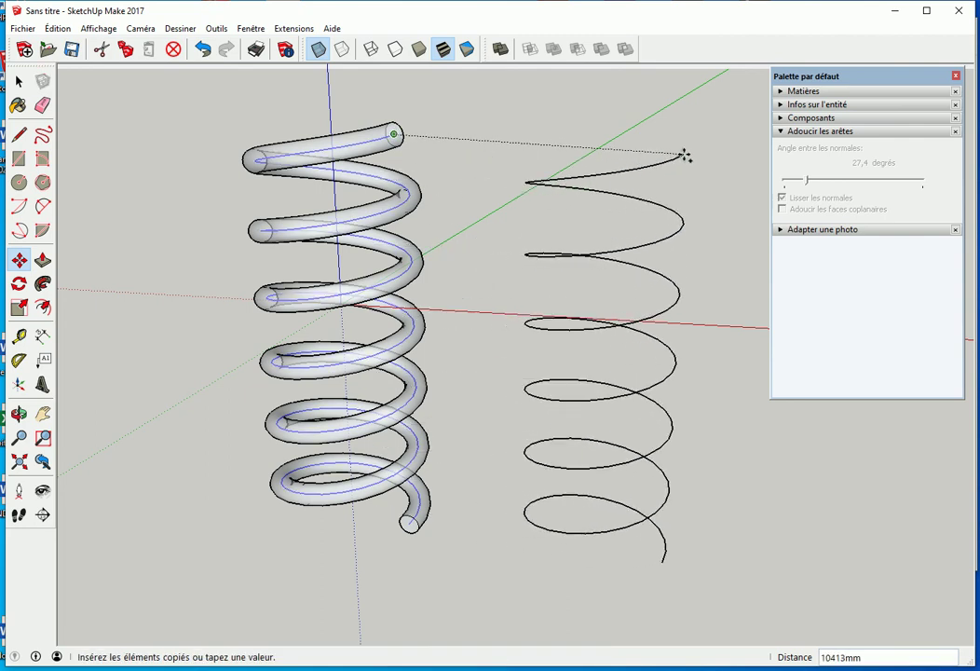
left_click(730, 140)
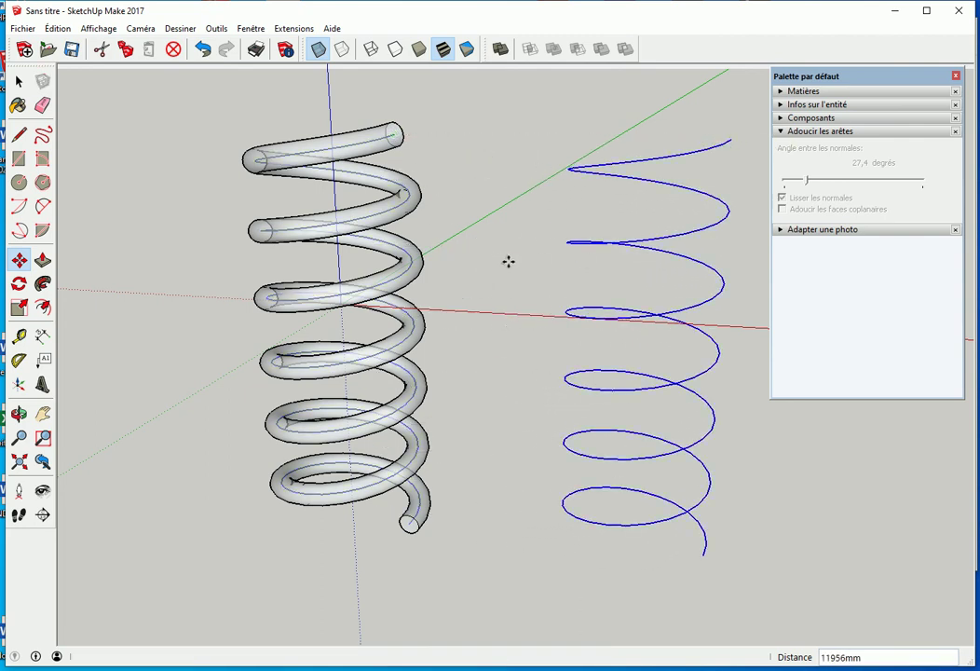
key("space")
left_click(512, 267)
- Toggle the X-ray display, then window-select the copied helix on the right
left_click(318, 50)
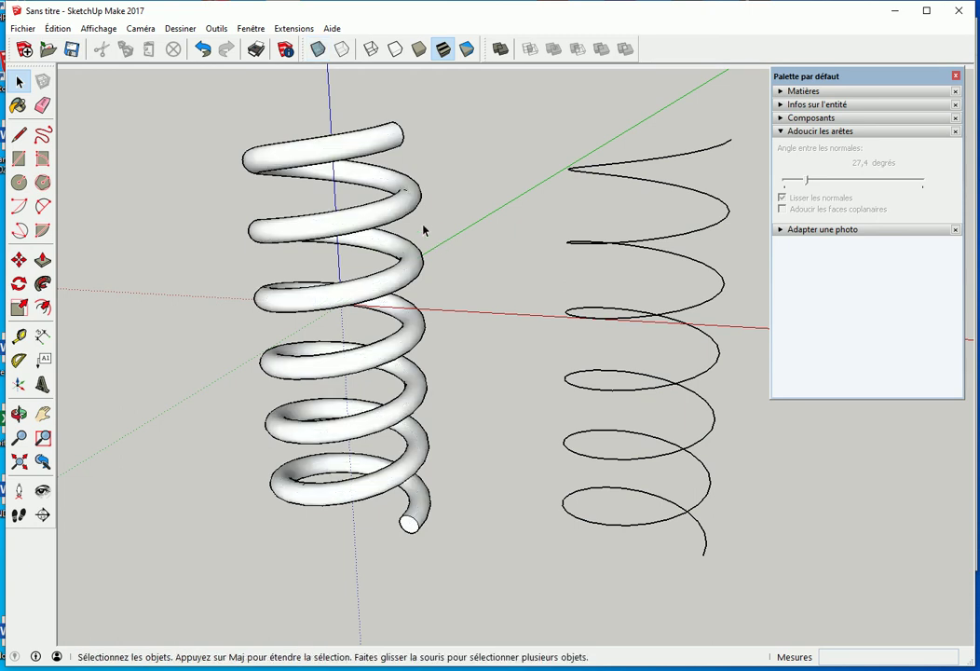
left_click(318, 50)
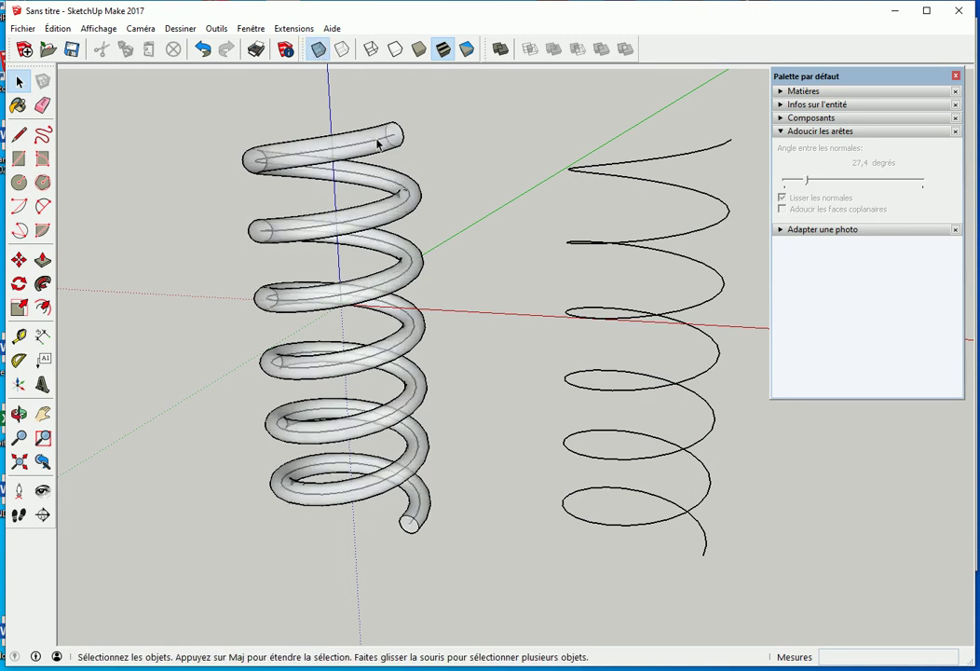
left_click(377, 143)
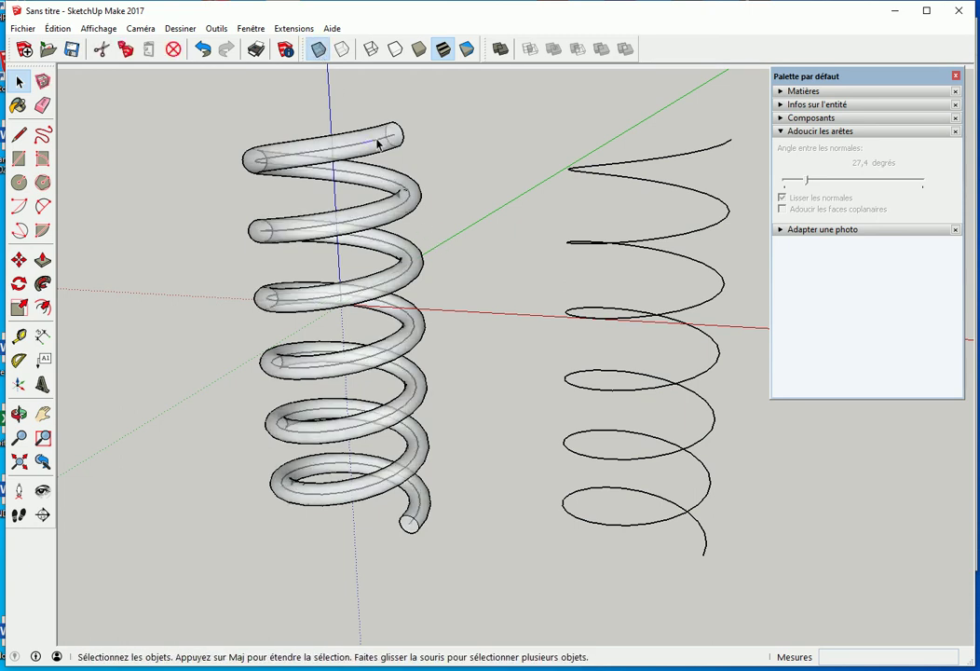
left_click(454, 165)
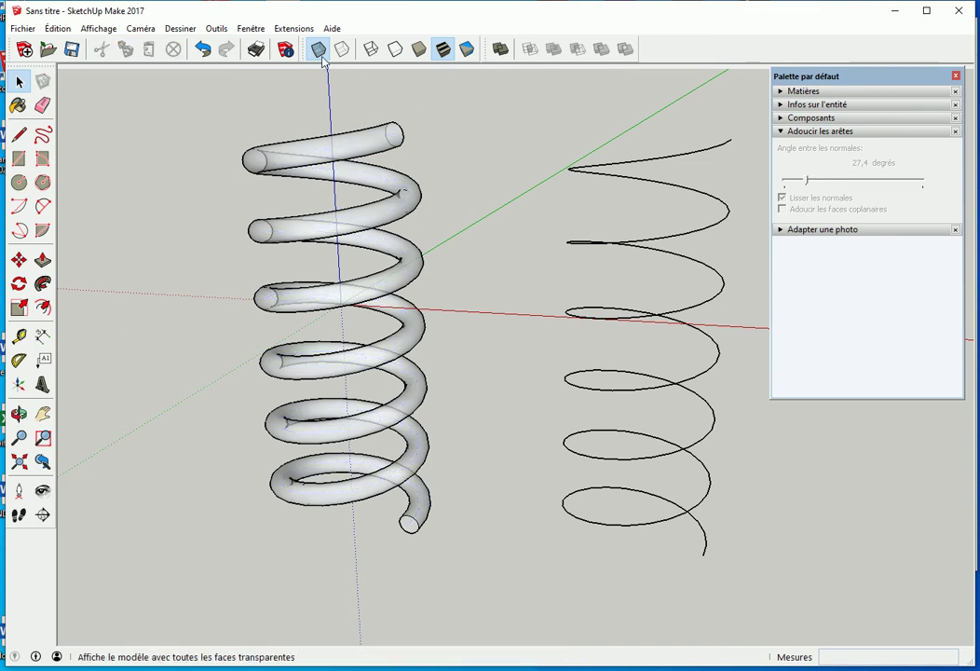
mouse_move(506, 200)
middle_mouse_down()
mouse_move(549, 308)
mouse_move(577, 326)
mouse_move(461, 316)
mouse_move(501, 284)
mouse_move(443, 163)
middle_mouse_up()
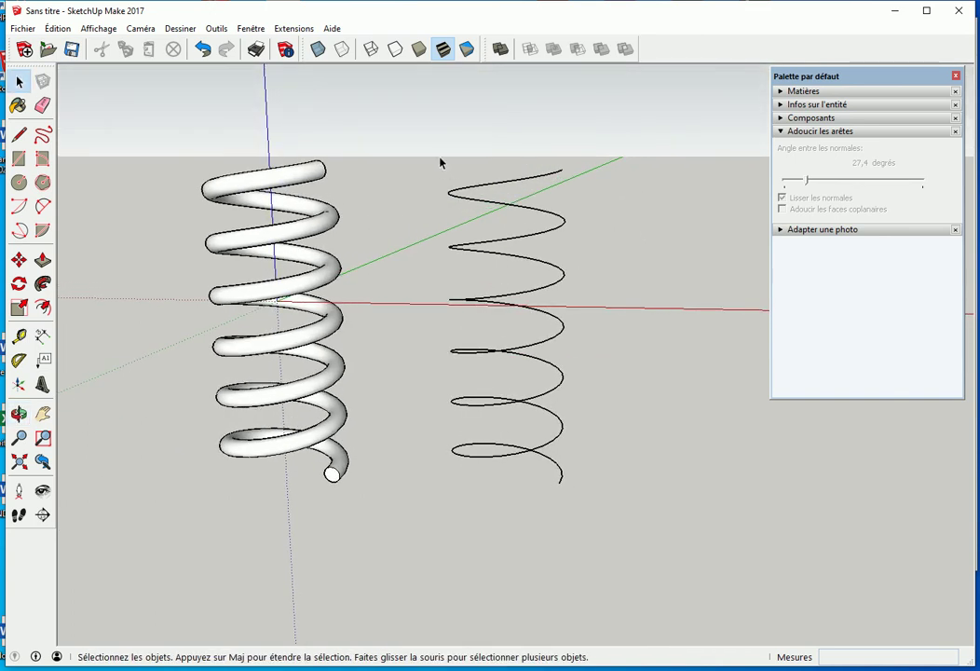
left_click_drag(428, 149, 580, 496)
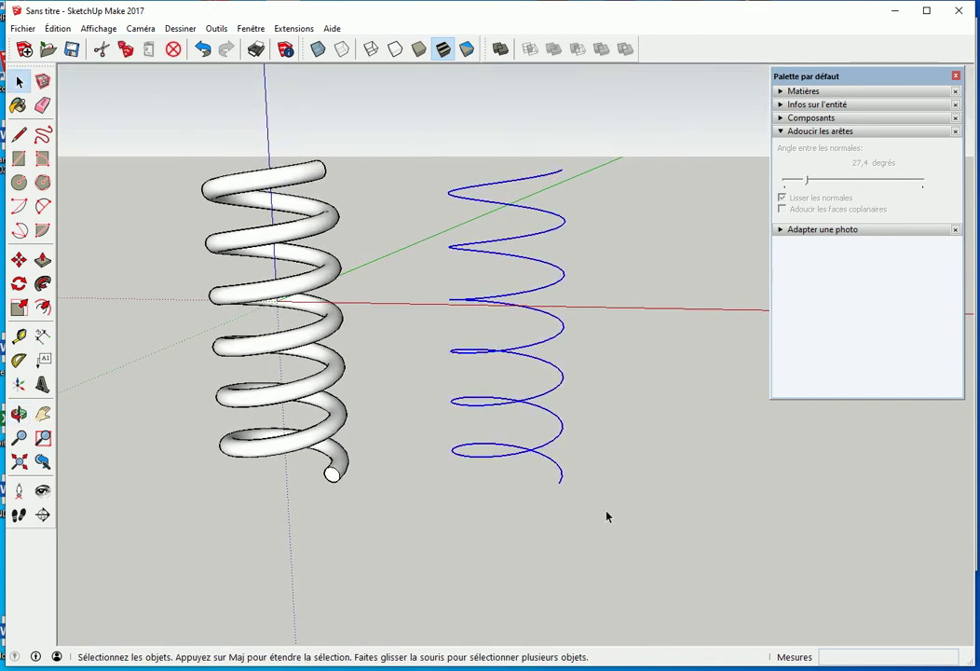
scroll(583, 441, "down", 1)
- Scale the copied helix vertically by a factor of 2,5
scroll(583, 441, "down", 1)
key("s")
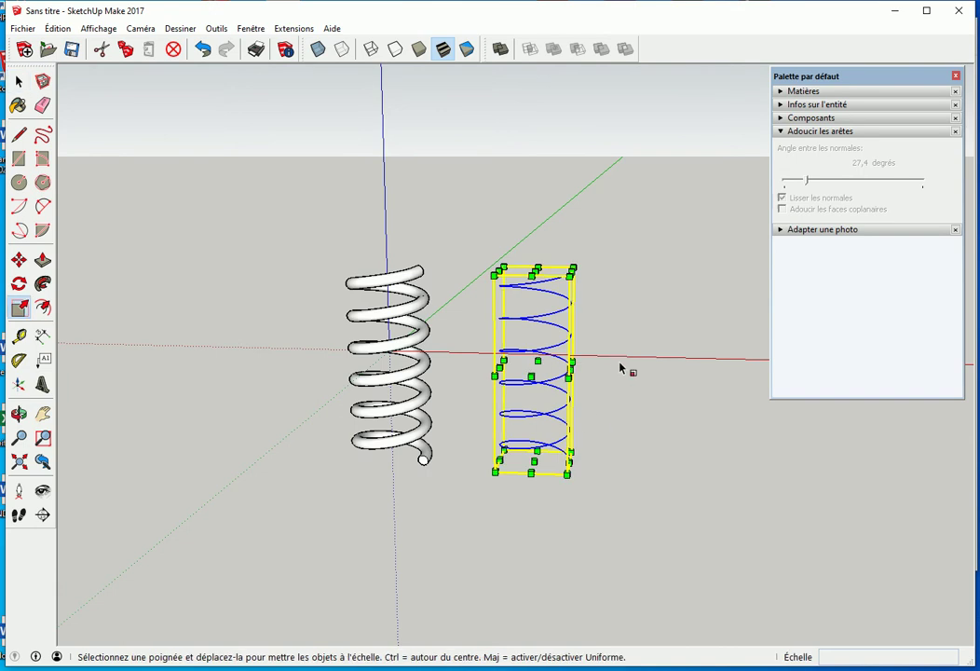
middle_click_drag(637, 370, 617, 448, "shift")
left_click_drag(517, 345, 552, 28)
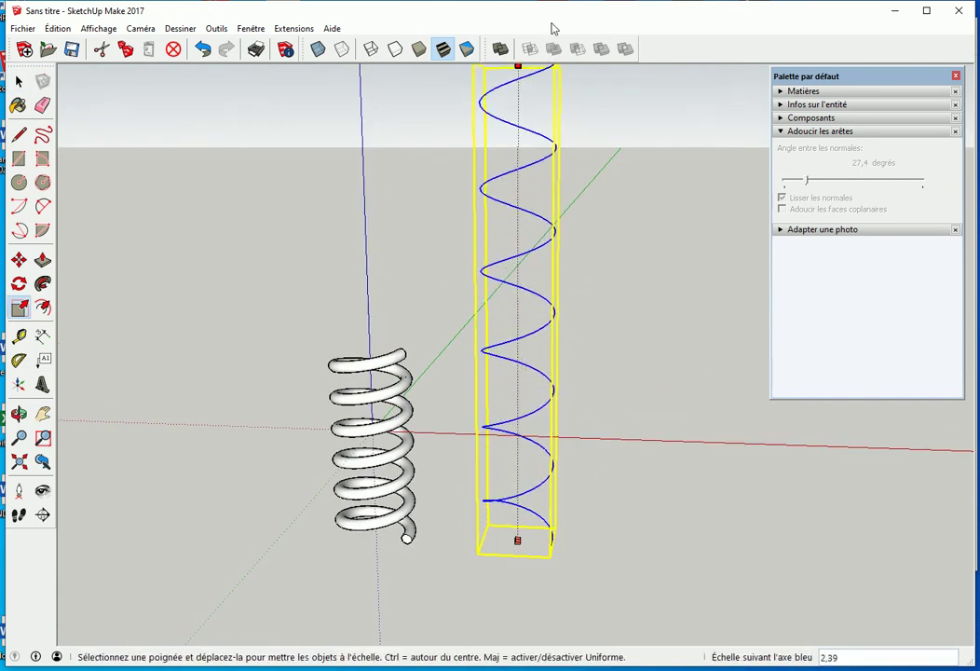
type("2,5")
key("Return")
- Rescale the helix from its top grip so the coils spread further apart
middle_click_drag(656, 207, 646, 321, "shift")
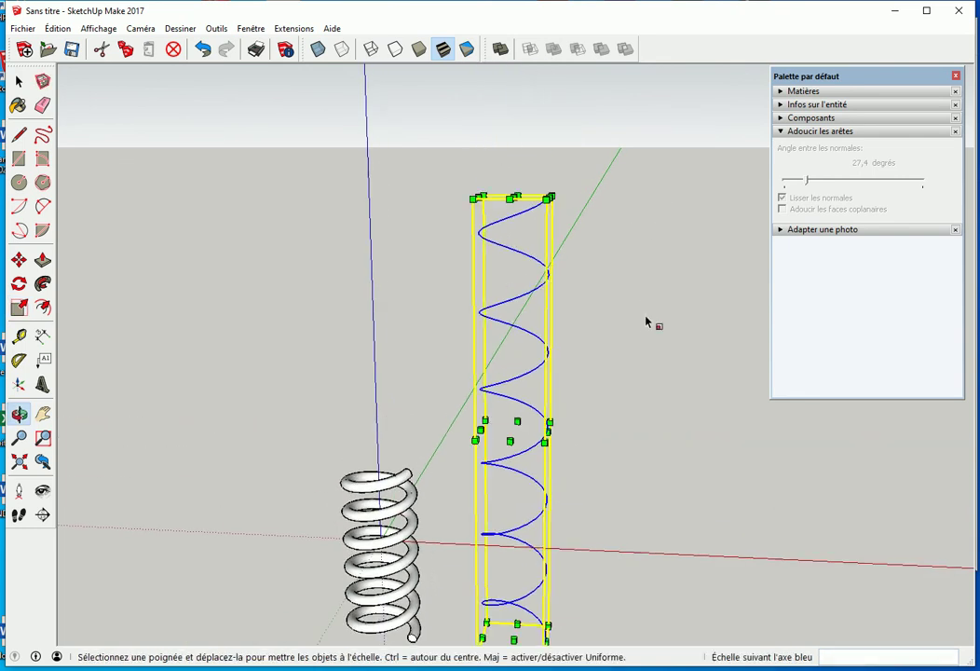
middle_click_drag(517, 201, 518, 261)
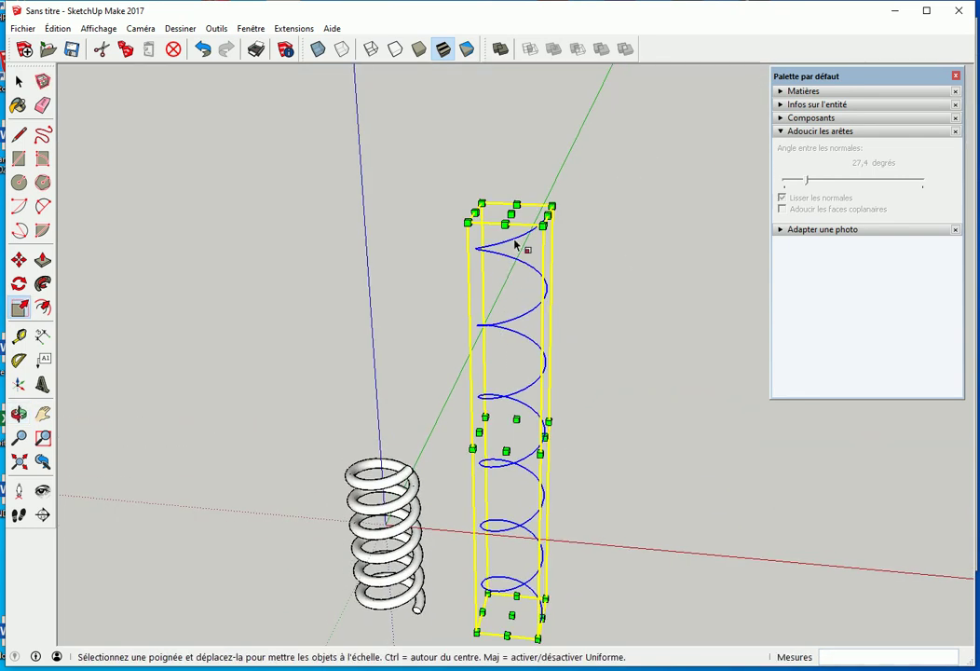
left_click(601, 251)
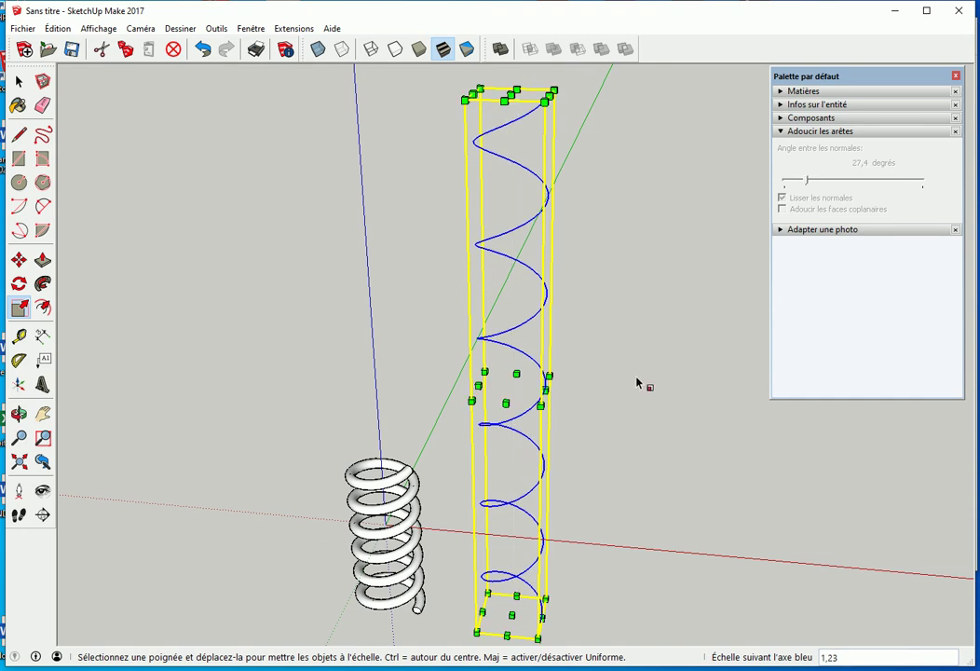
middle_click_drag(602, 252, 635, 400)
key("space")
left_click(621, 422)
mouse_move(611, 498)
middle_mouse_down()
mouse_move(597, 333)
mouse_move(604, 403)
mouse_move(555, 482)
mouse_move(567, 464)
middle_mouse_up()
- Draw a small circle centred at the lower end of the stretched helix copy
scroll(566, 463, "up", 1)
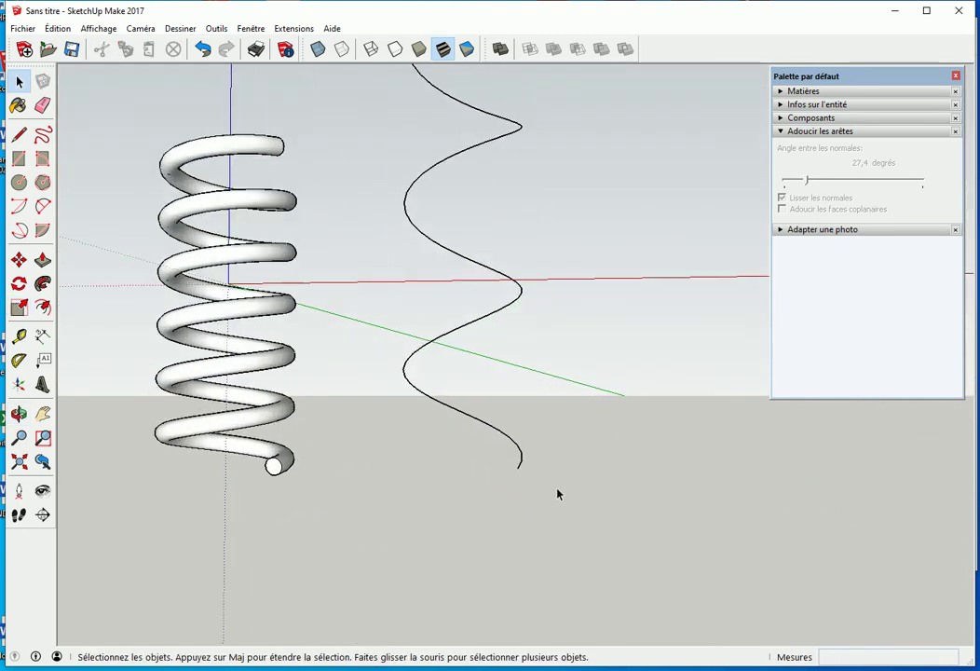
scroll(559, 494, "up", 1)
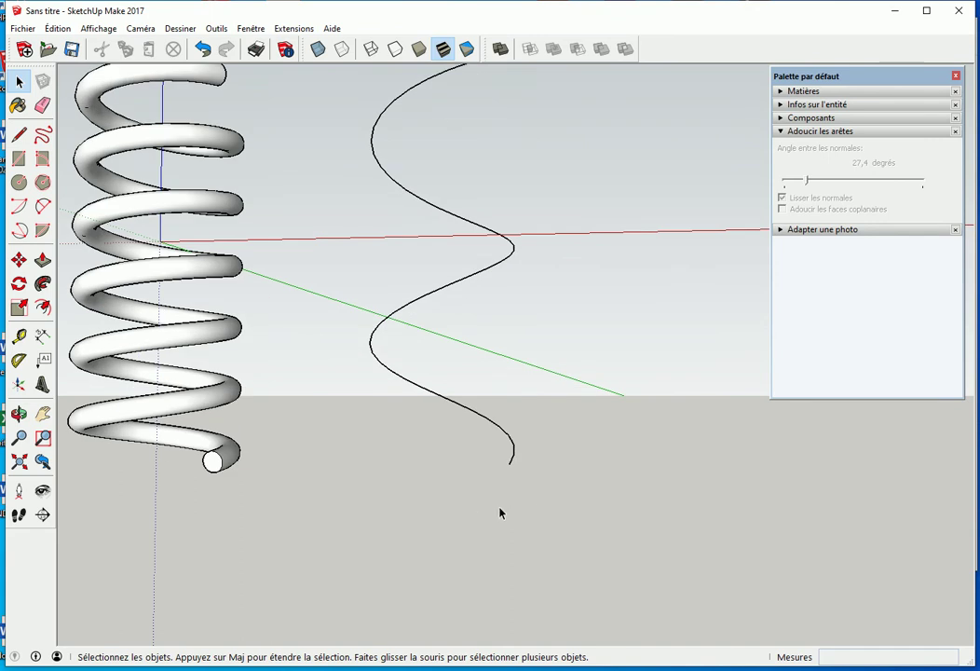
left_click(212, 462)
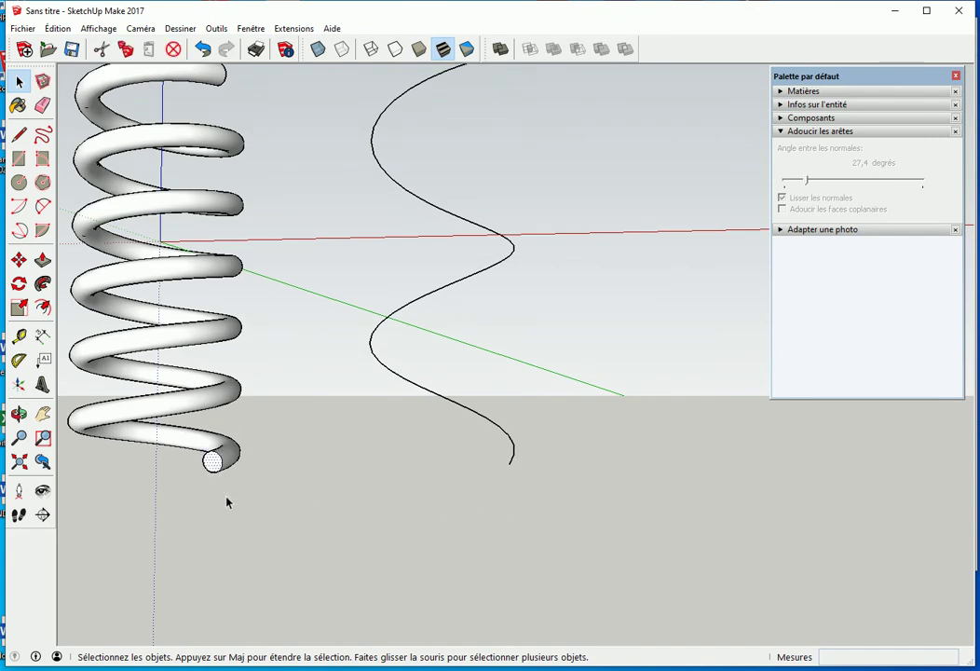
left_click(328, 475)
key("c")
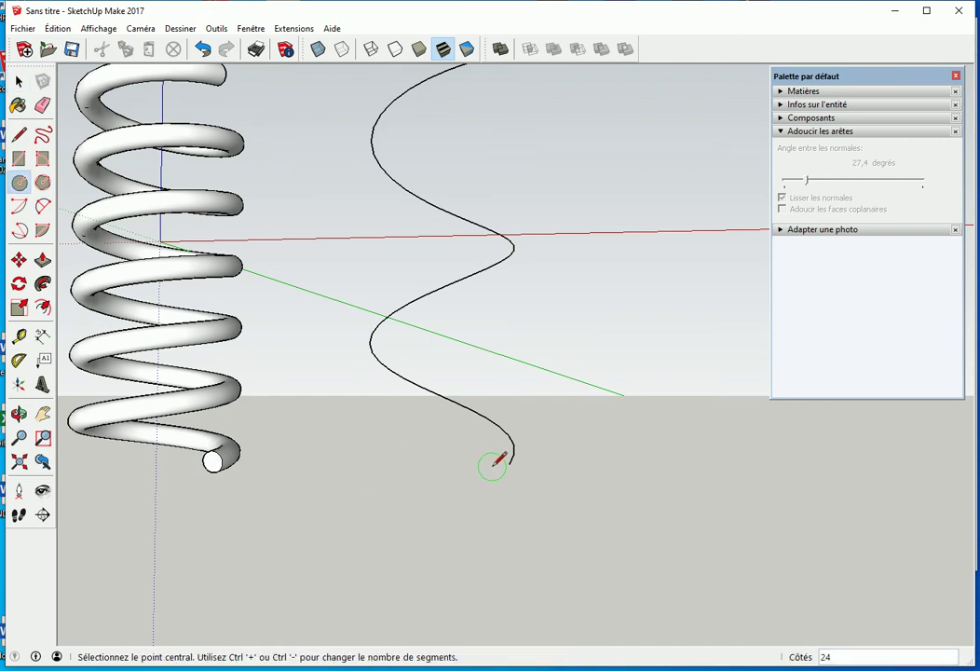
left_click(509, 463)
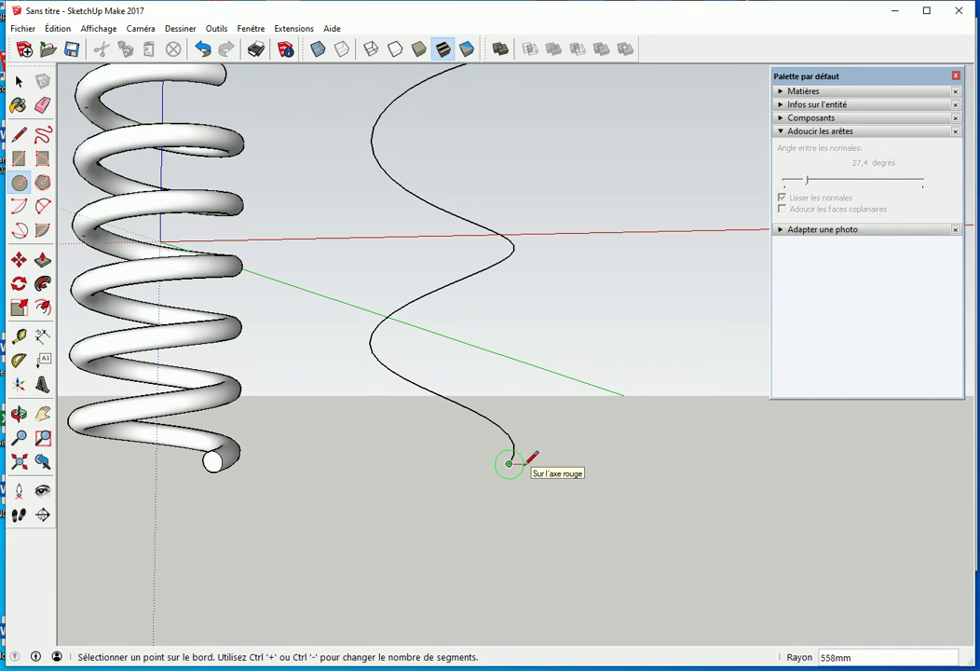
left_click(525, 464)
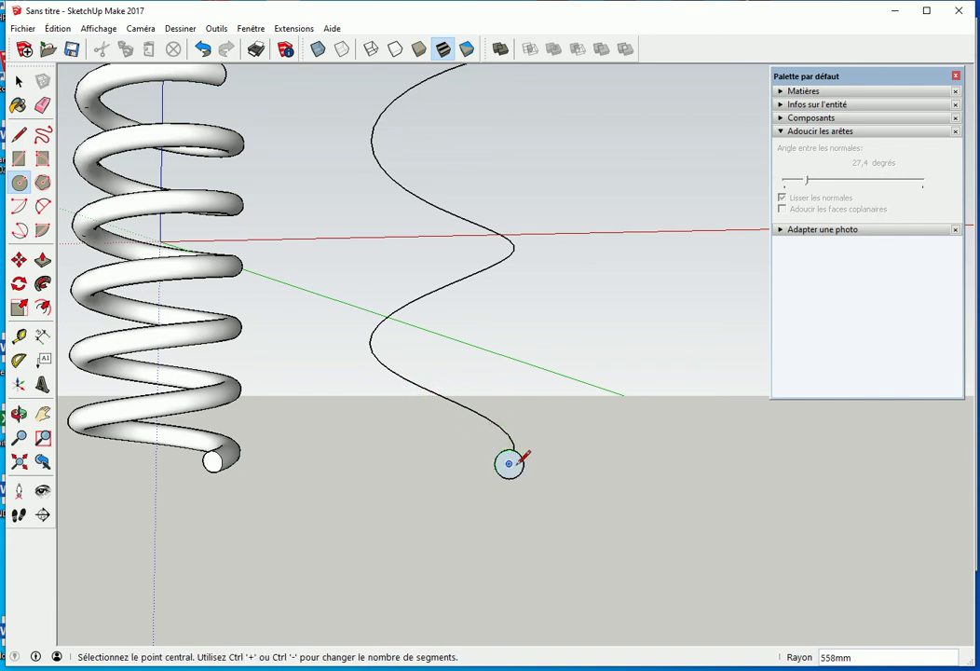
scroll(508, 507, "down", 2)
key("space")
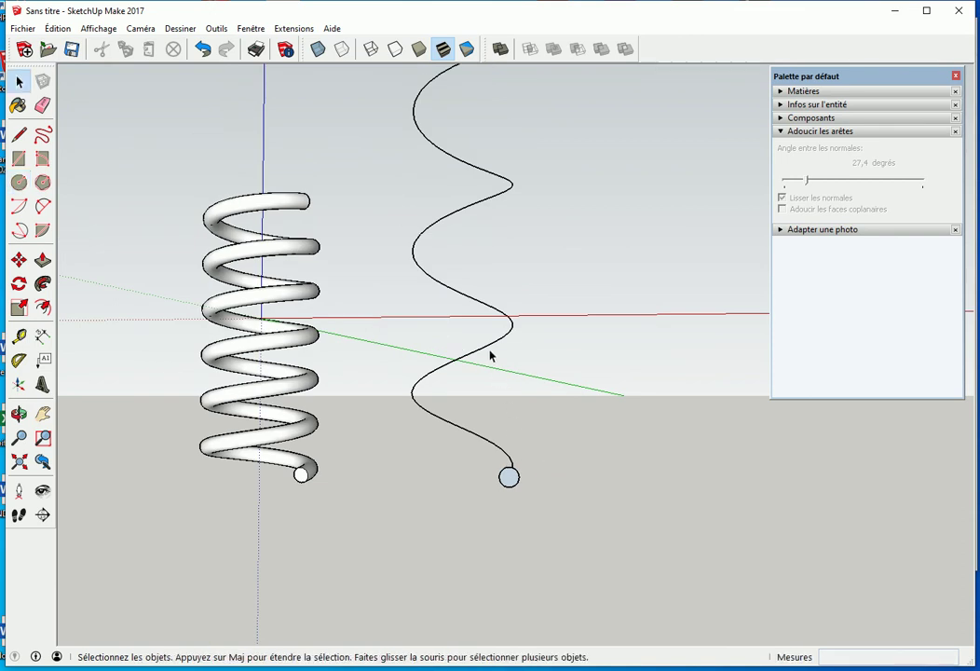
- Sweep the new circle along the stretched helix with Follow Me
left_click(485, 350)
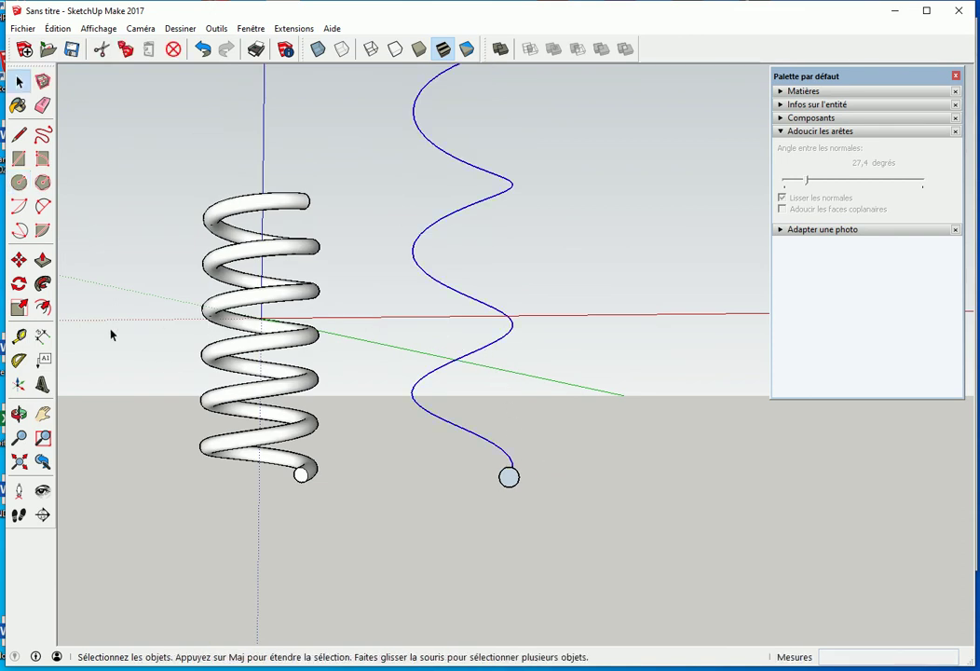
left_click(42, 283)
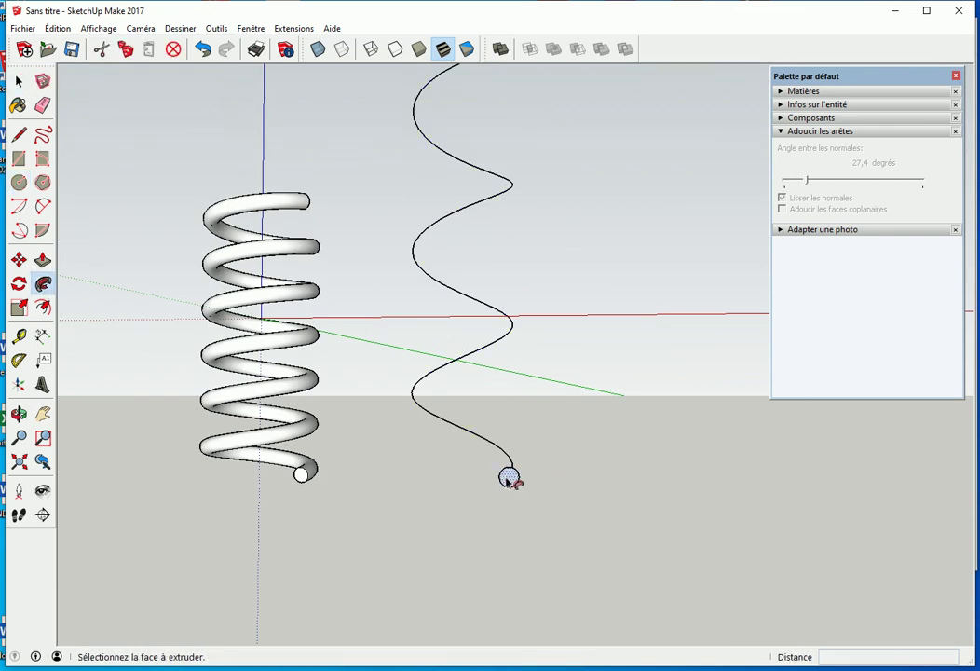
left_click(509, 480)
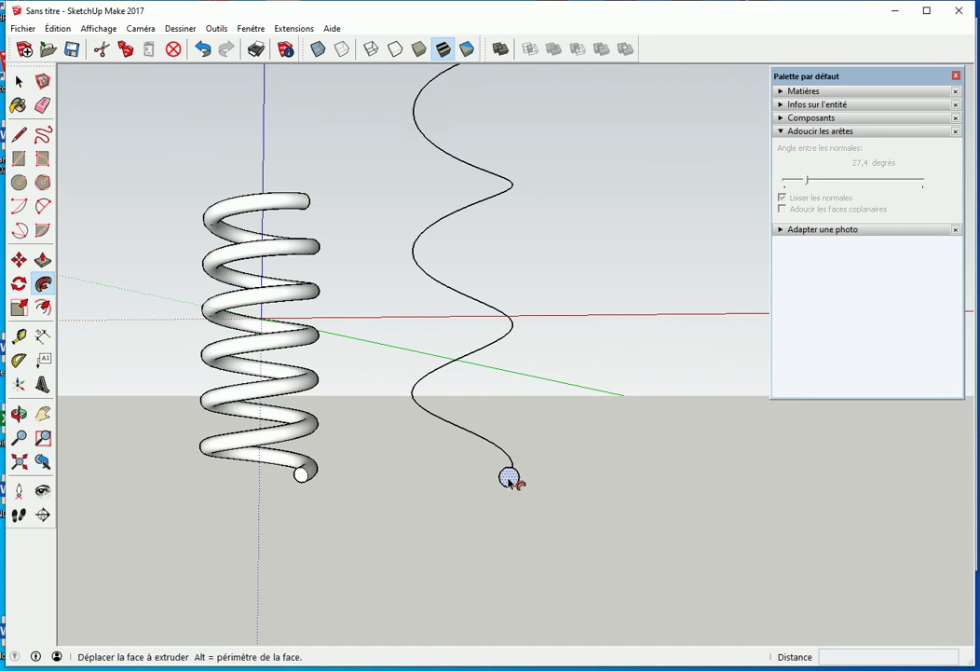
left_click(512, 482)
key("space")
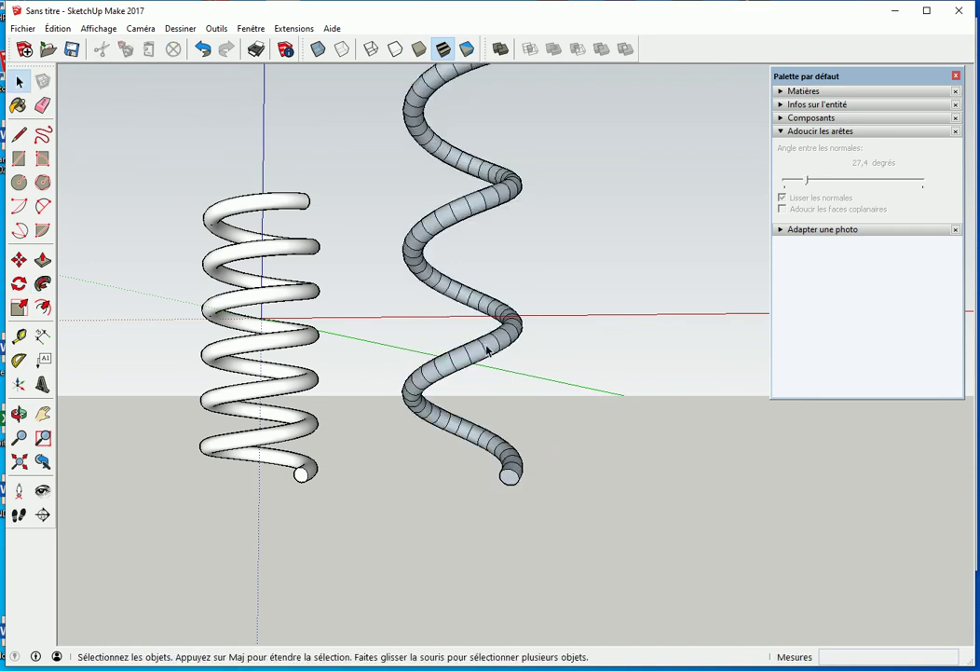
- Reverse the new tube's faces so it shows white
triple_click(489, 350)
right_click(489, 349)
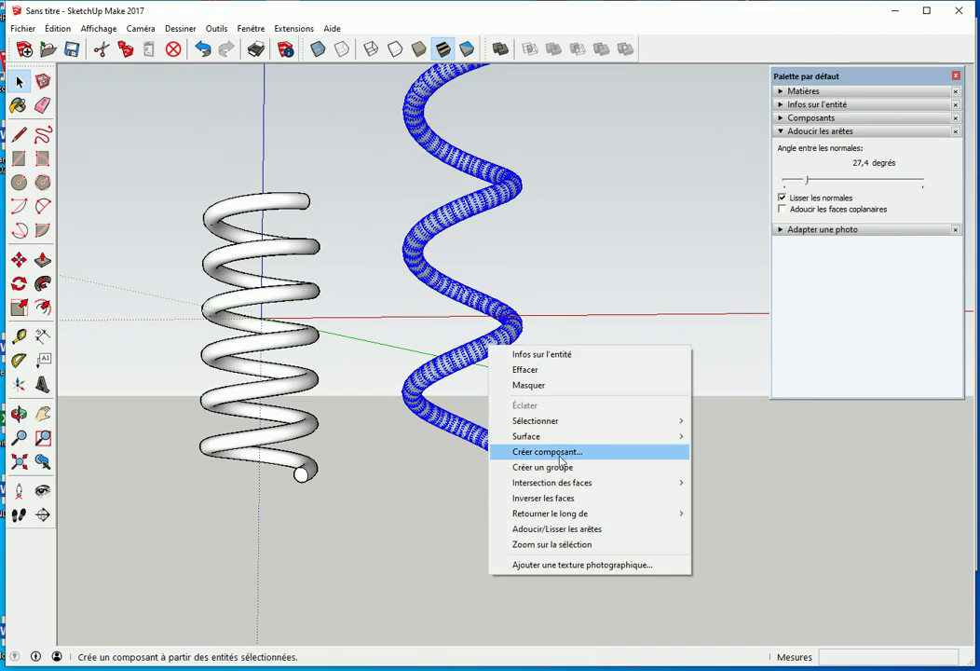
left_click(575, 500)
left_click(553, 435)
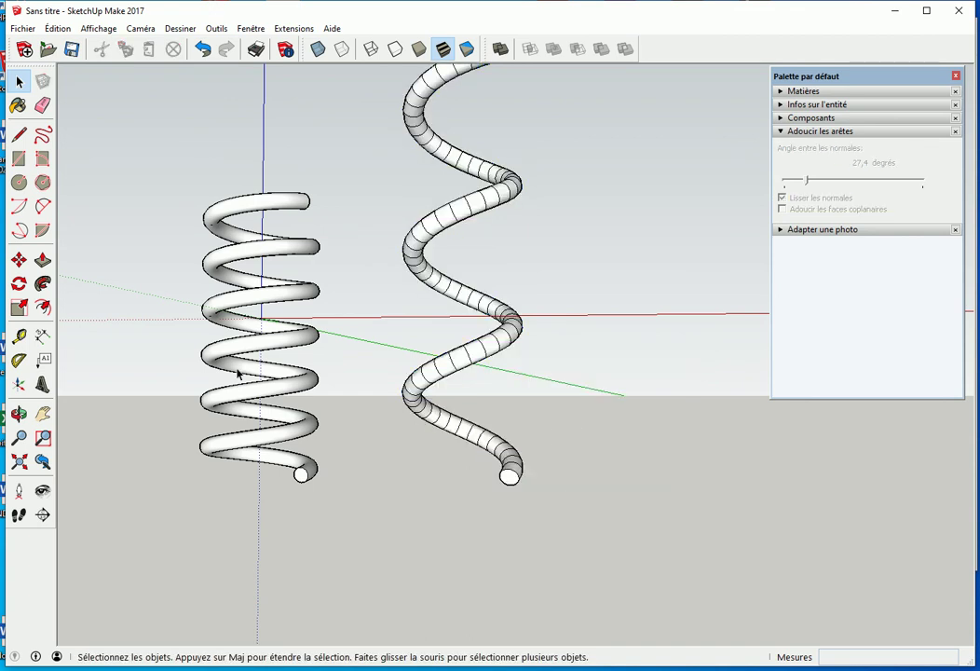
- Turn on Smooth normals for the right tube's softened edges
triple_click(475, 356)
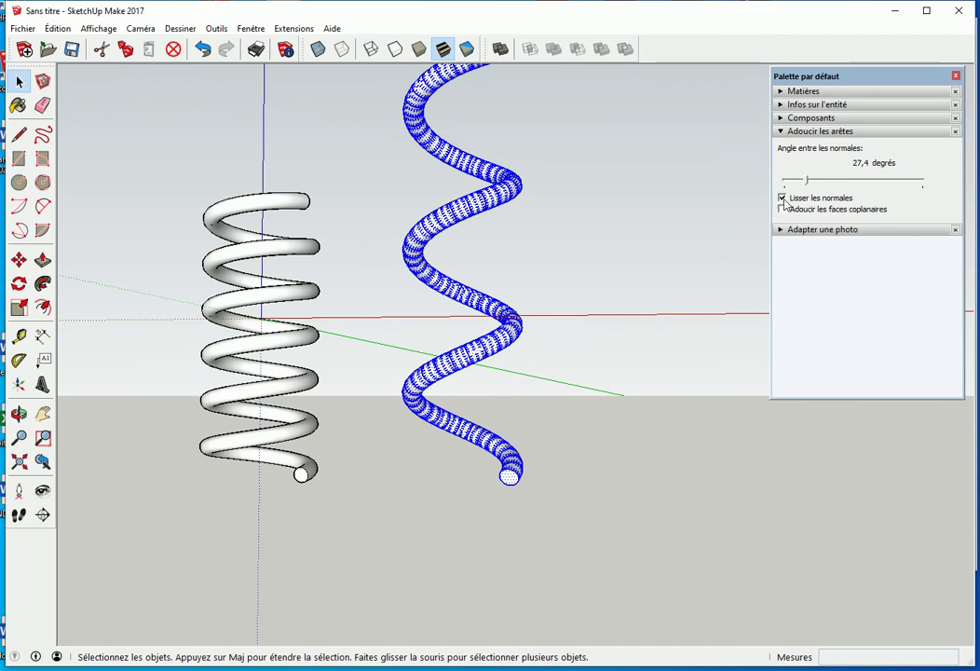
left_click(782, 198)
left_click(782, 198)
left_click(782, 199)
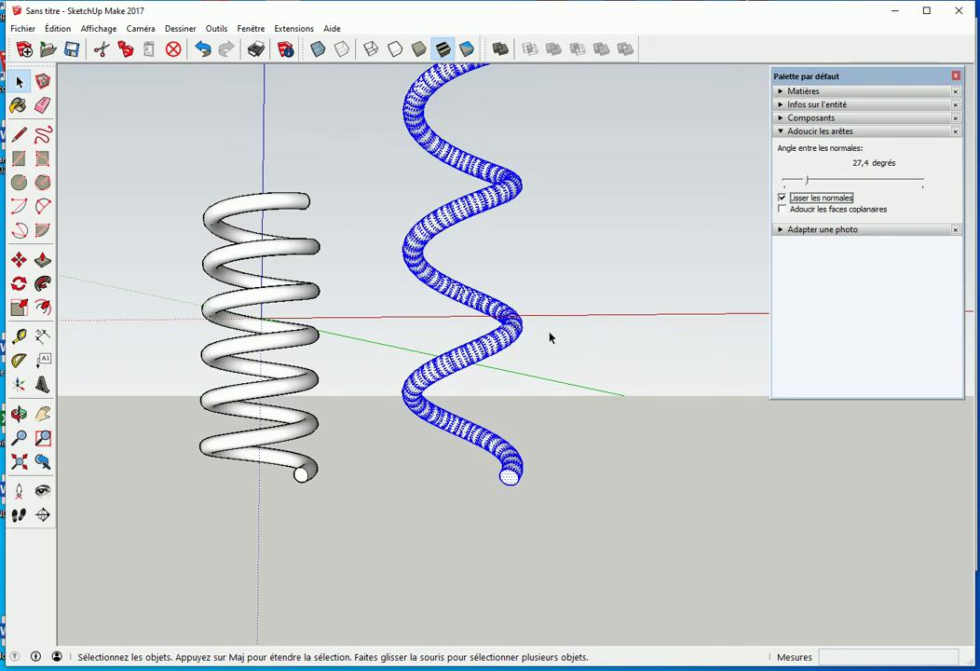
left_click(612, 375)
scroll(610, 374, "down", 3)
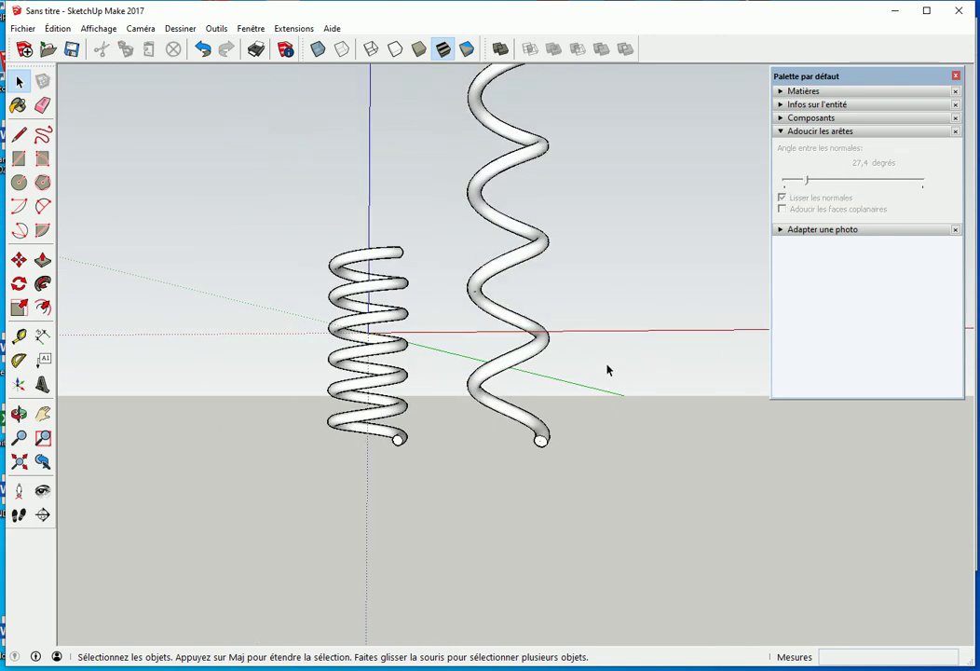
- Select the right spring and scale it down vertically to about 0,34 of its height
triple_click(522, 264)
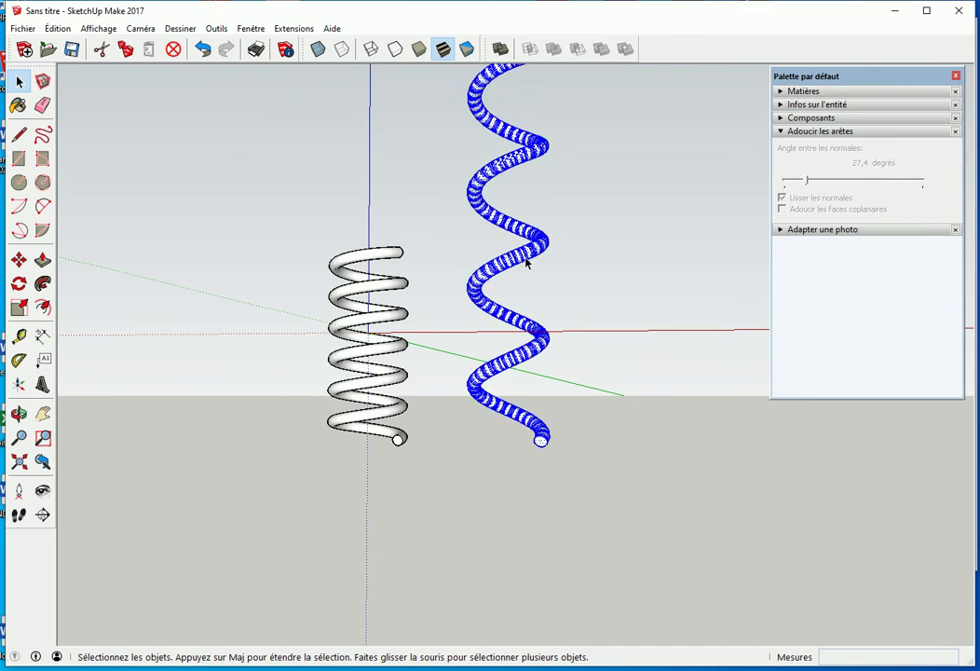
middle_click_drag(646, 304, 600, 413)
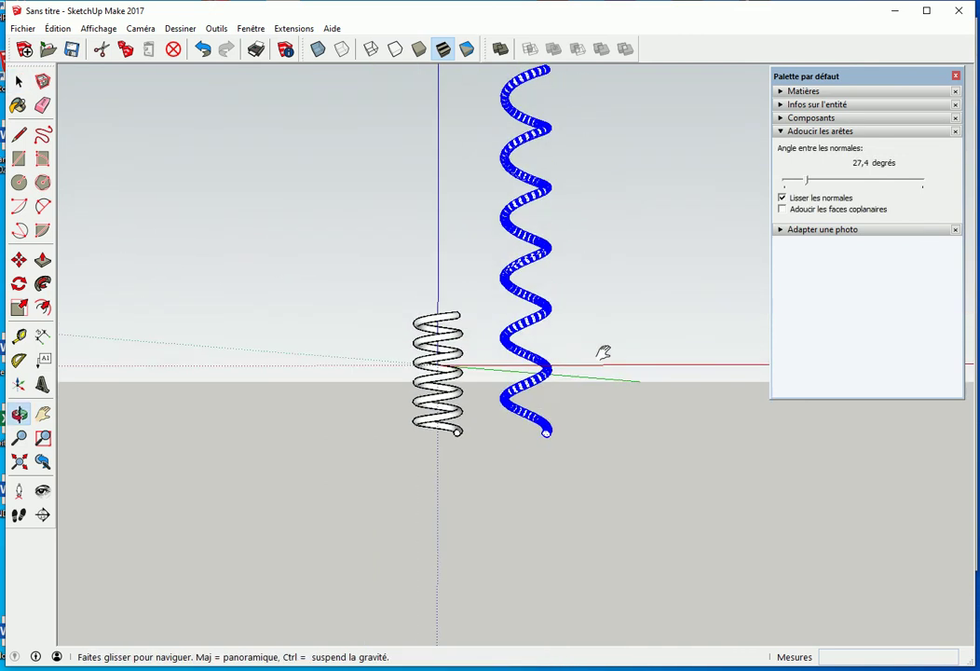
left_click(605, 306)
left_click_drag(452, 110, 612, 557)
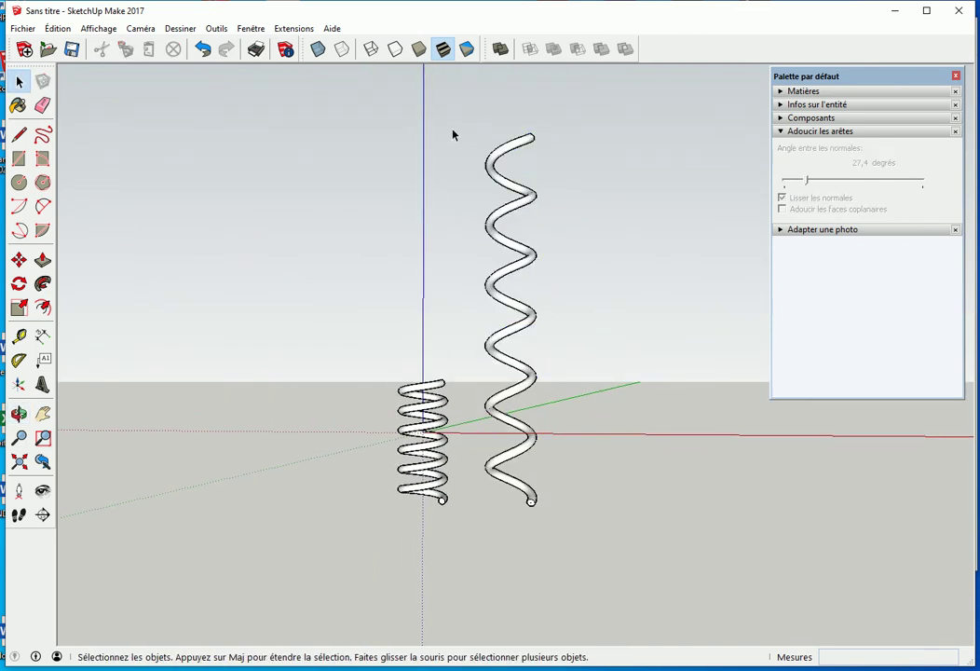
left_click(605, 391)
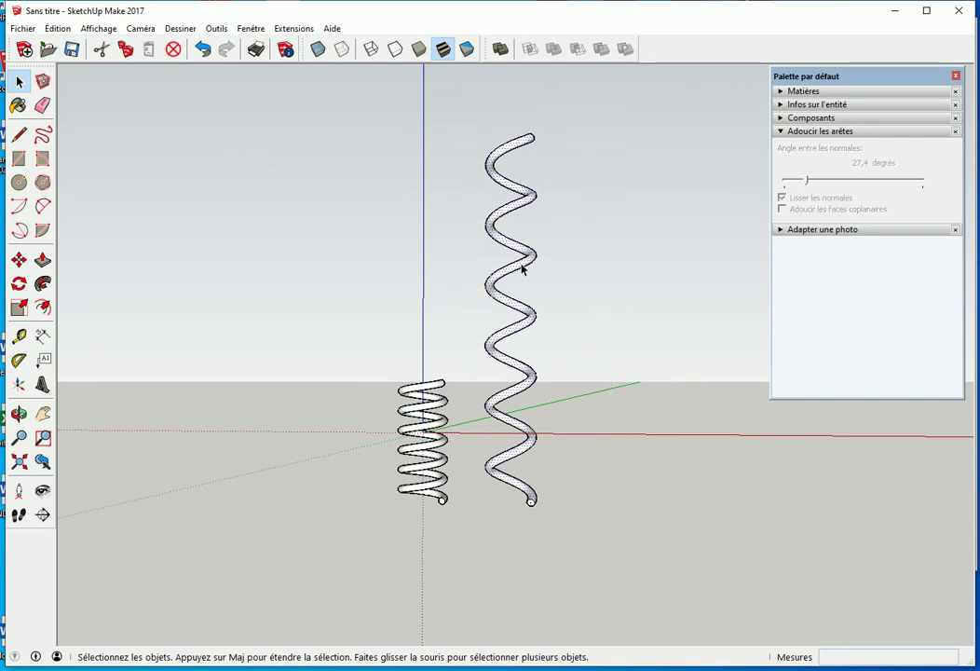
left_click(527, 269)
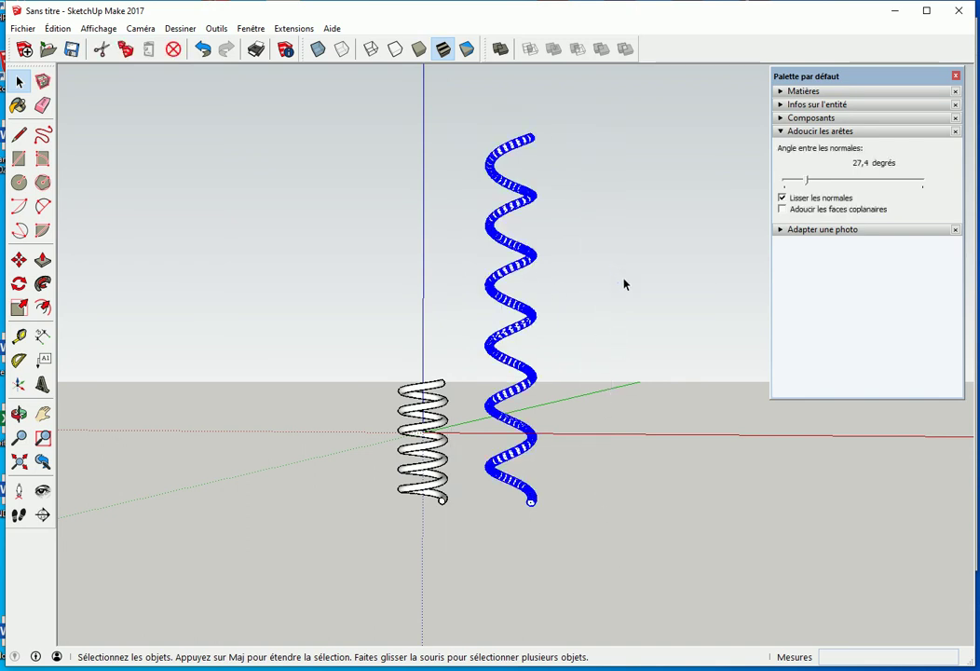
key("s")
mouse_move(634, 251)
middle_mouse_down()
mouse_move(629, 231)
mouse_move(552, 190)
middle_mouse_up()
left_click_drag(510, 133, 515, 347)
mouse_move(419, 260)
left_mouse_down()
mouse_move(420, 309)
mouse_move(443, 379)
left_mouse_up()
- Move the tall leftover helix off the squashed spring to the right of both springs
key("space")
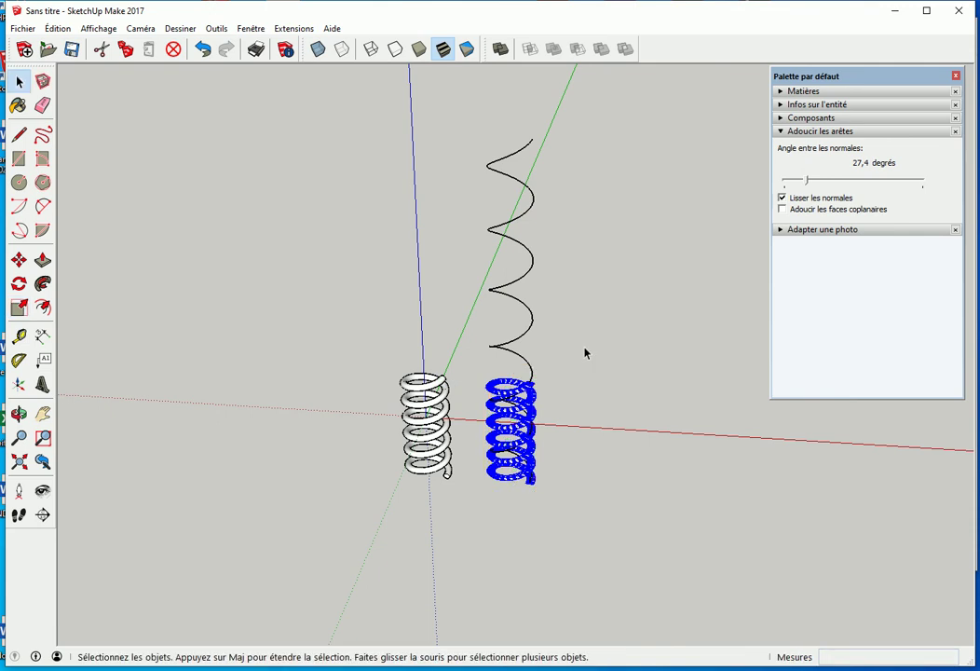
left_click(559, 270)
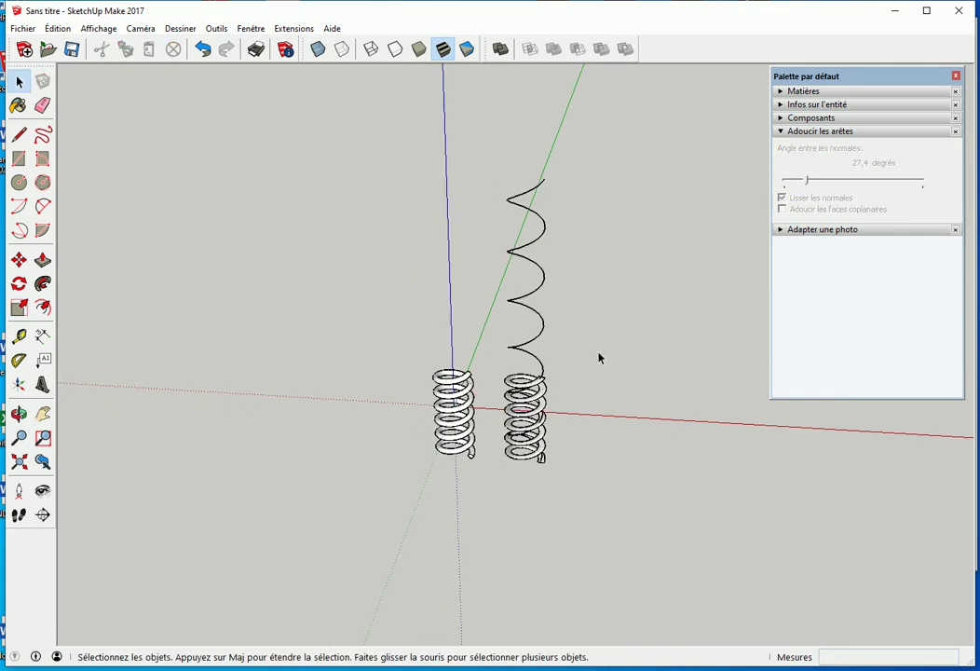
middle_click_drag(597, 354, 573, 352)
scroll(521, 402, "up", 2)
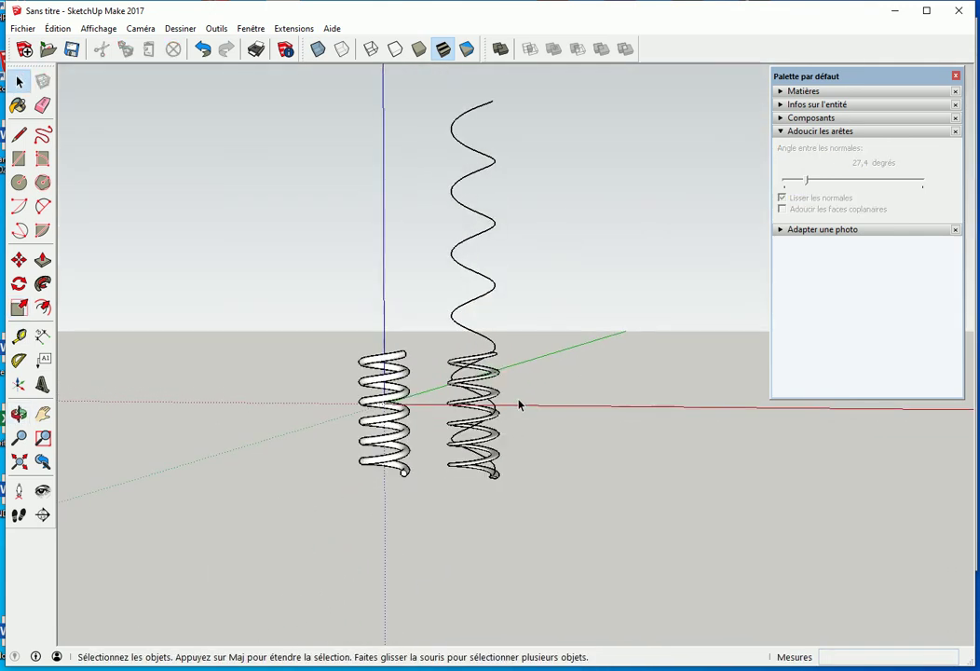
scroll(521, 402, "up", 1)
left_click(473, 291)
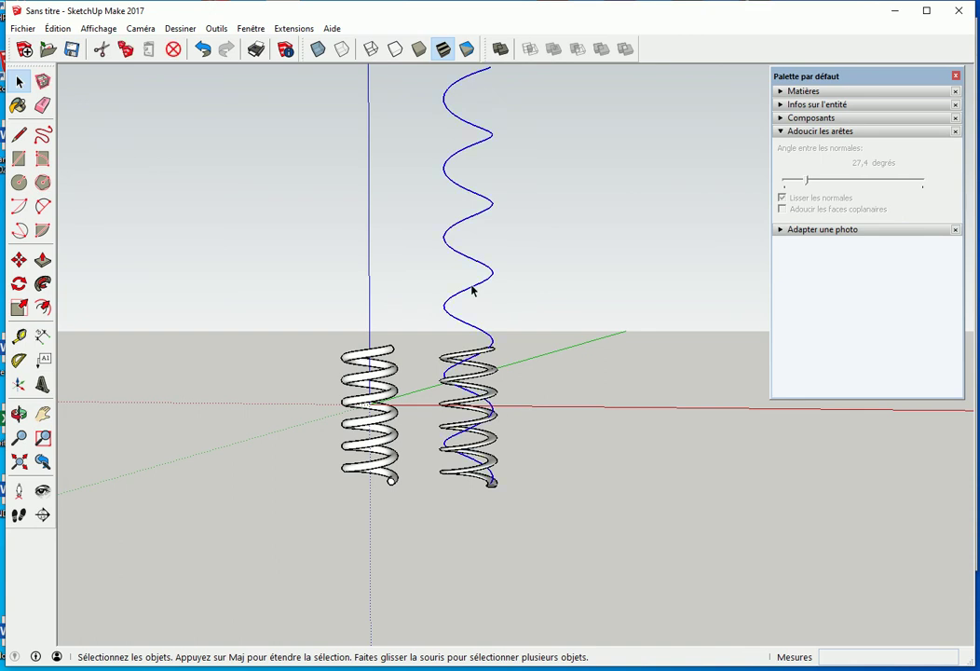
key("m")
left_click(472, 291)
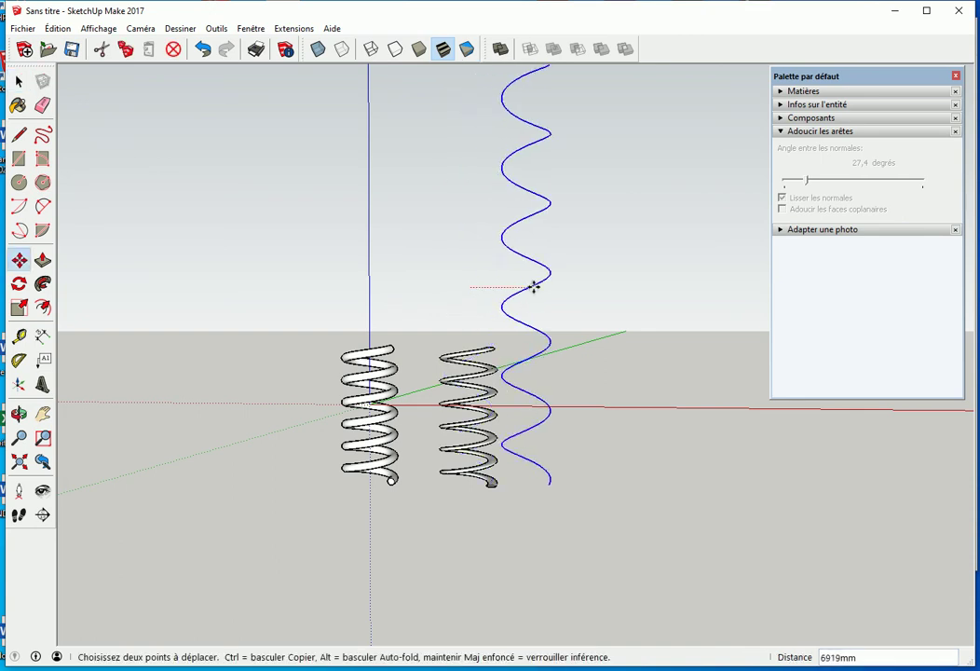
left_click(603, 291)
key("space")
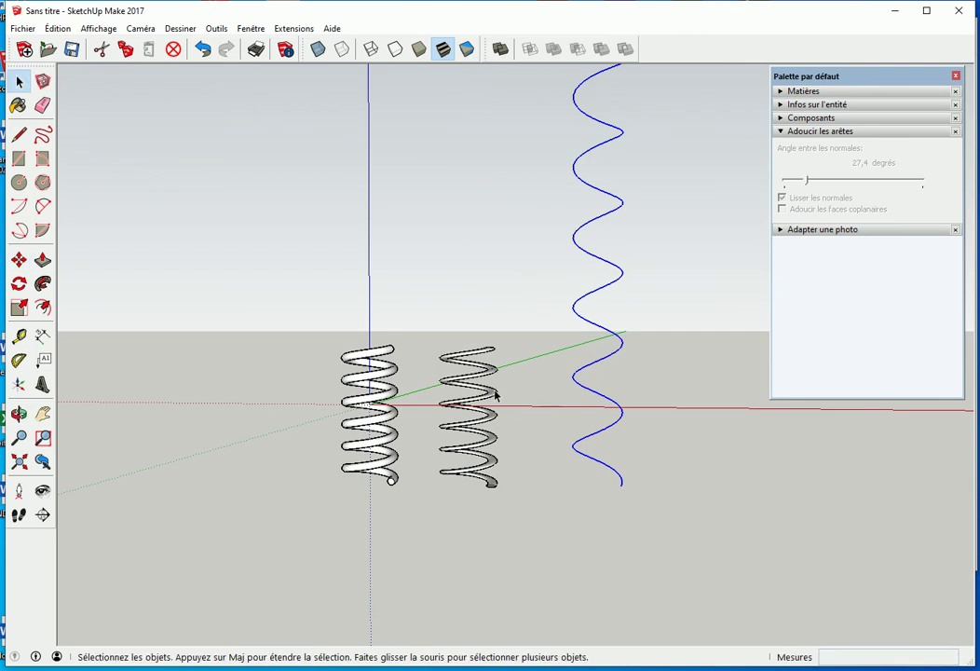
scroll(468, 445, "up", 2)
scroll(468, 445, "up", 2)
scroll(480, 431, "up", 1)
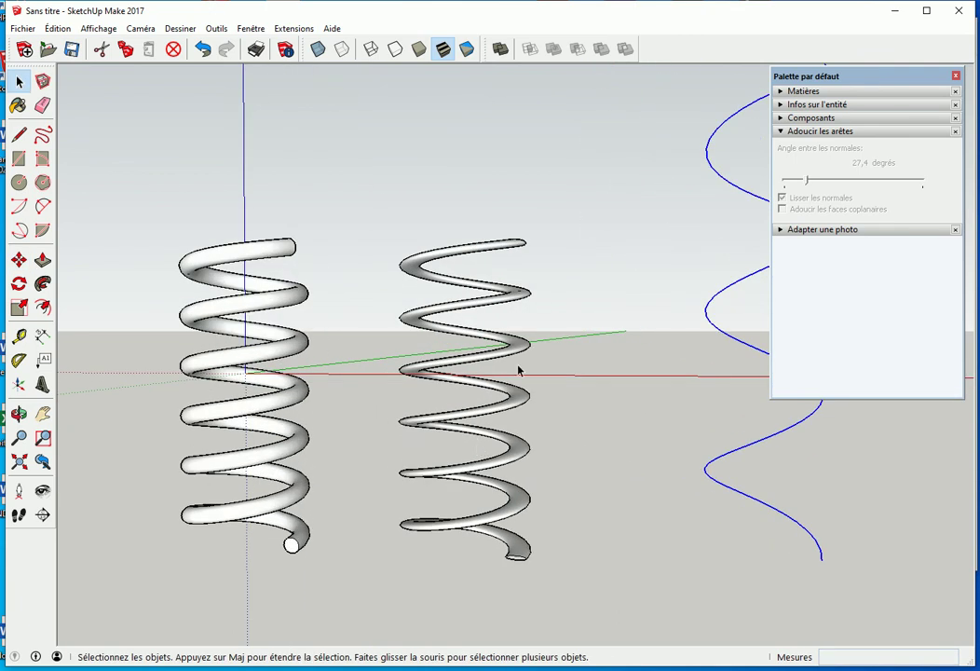
- Delete the leftover helix curve and view the two white springs from above at an angle
mouse_move(523, 564)
middle_mouse_down()
mouse_move(522, 530)
mouse_move(446, 424)
middle_mouse_up()
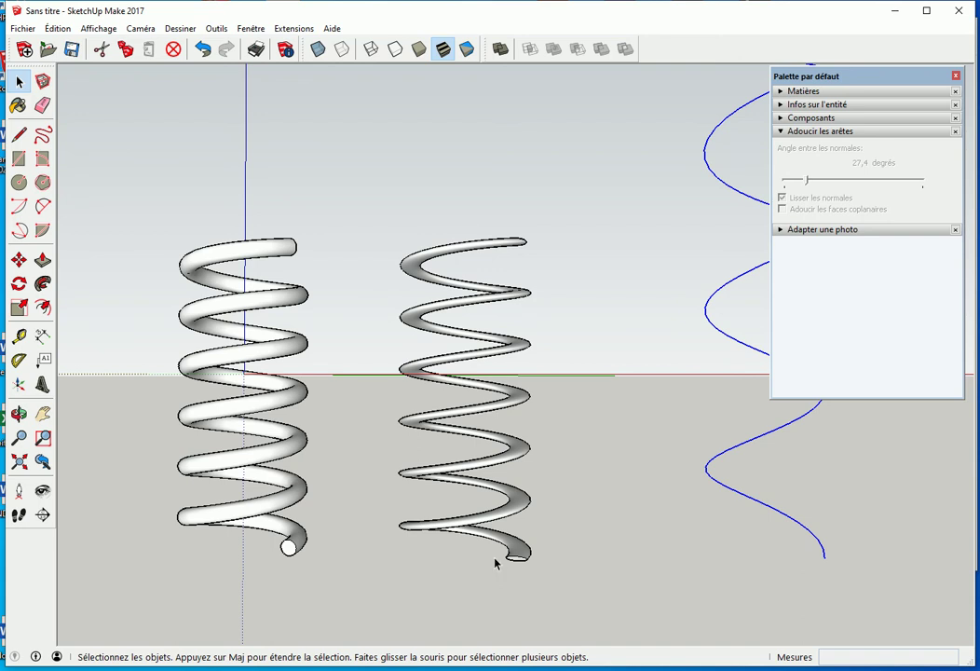
key("Delete")
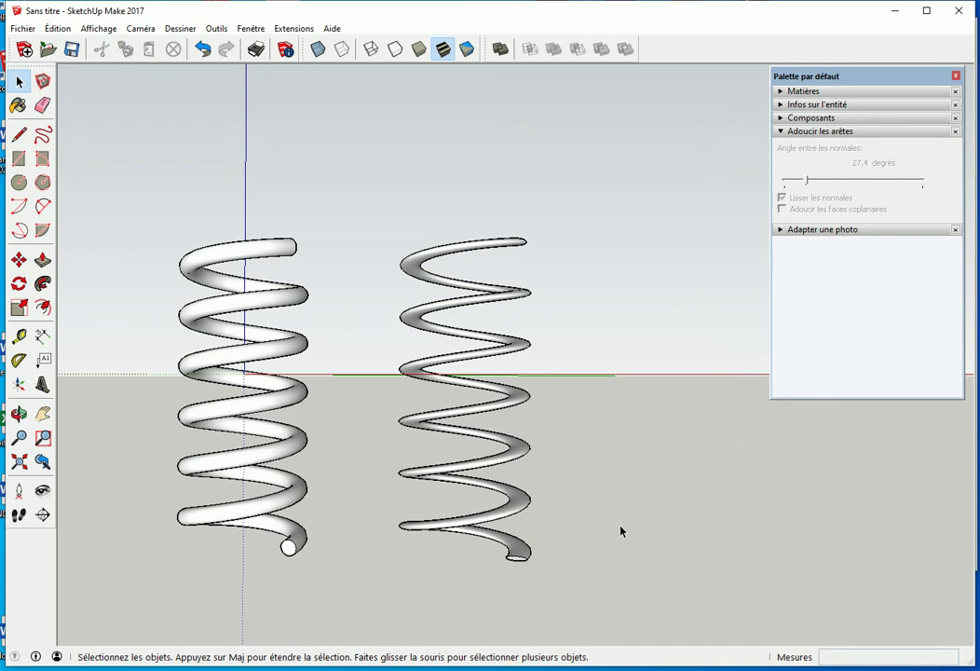
mouse_move(477, 508)
middle_mouse_down()
mouse_move(566, 498)
mouse_move(427, 577)
mouse_move(417, 534)
mouse_move(512, 579)
middle_mouse_up()
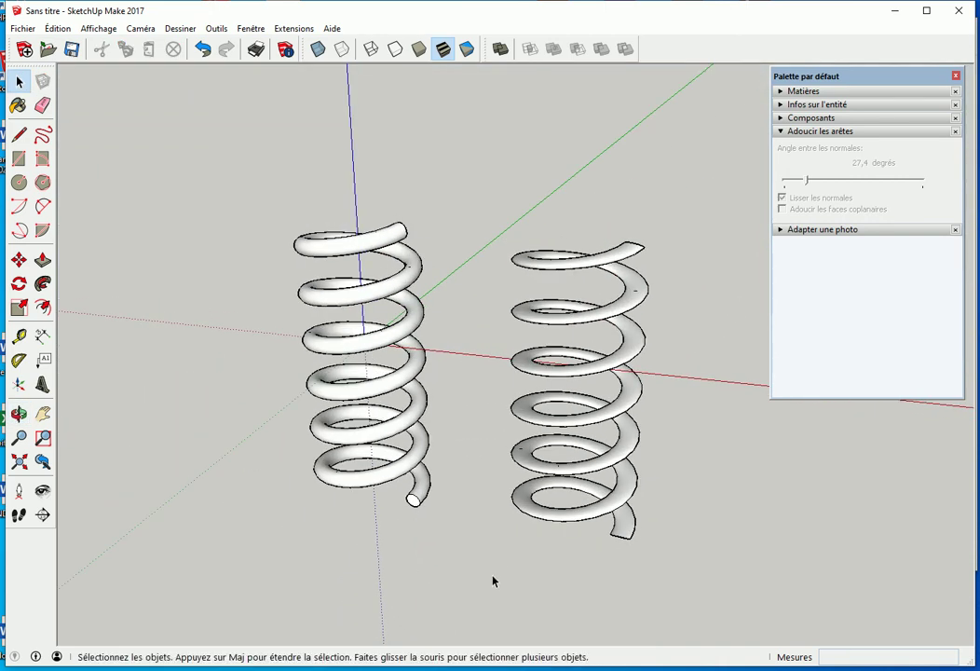